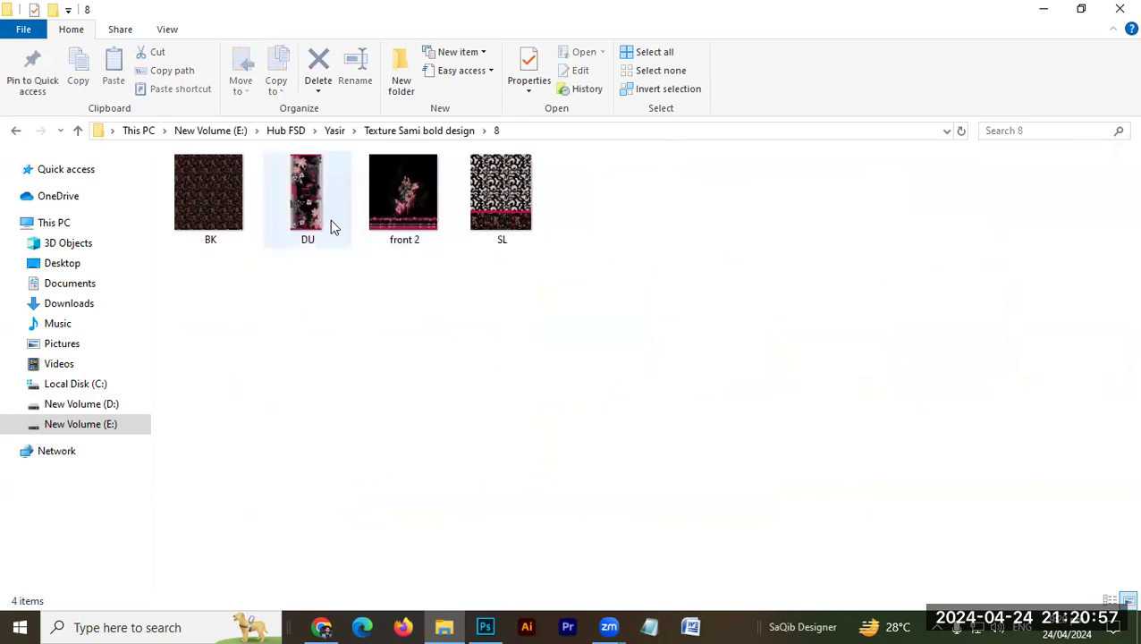
# Step: Enlarge the thumbnails in folder 8, open front 2 in Photoshop, and close the DU.tif document
pyautogui.scroll(2, 327, 320)
pyautogui.scroll(1, 327, 322)
pyautogui.moveTo(793, 304); pyautogui.dragTo(797, 398)
pyautogui.hotkey('alt', 'Tab')
pyautogui.hotkey('alt', 'Tab')
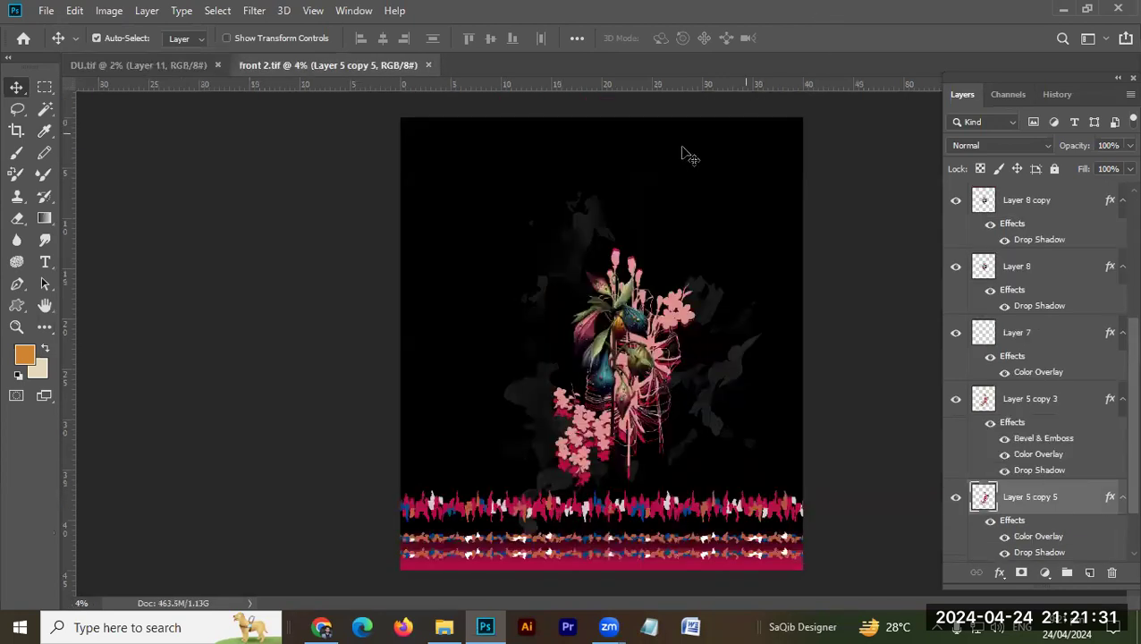
pyautogui.click(215, 66)
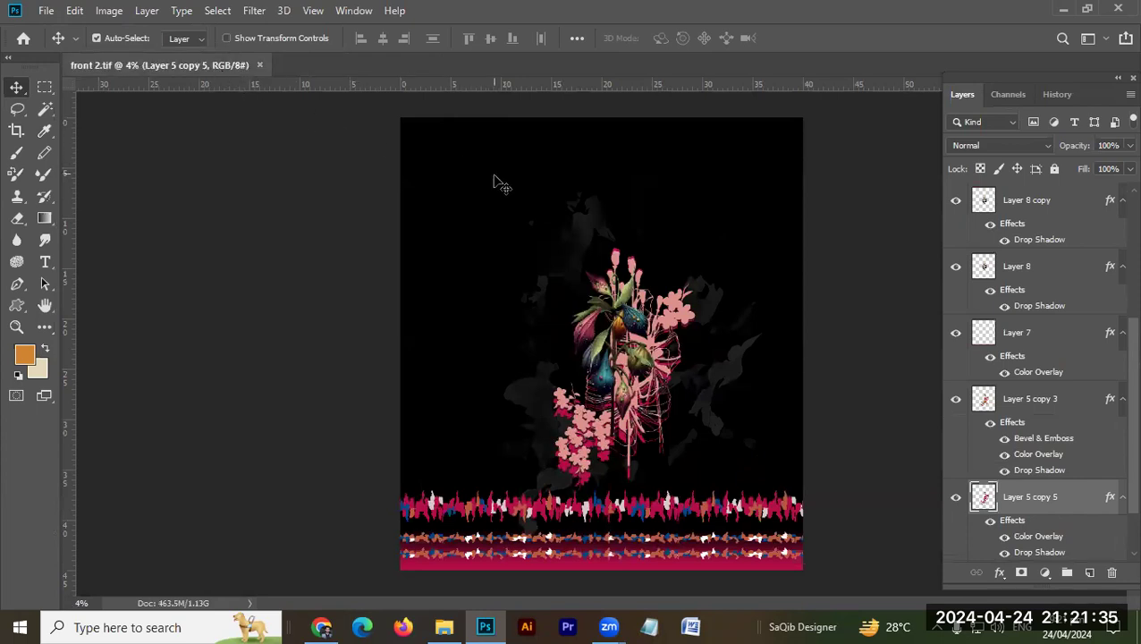
# Step: Open the BK file from folder 8 in Photoshop as a second document
pyautogui.hotkey('alt', 'Tab')
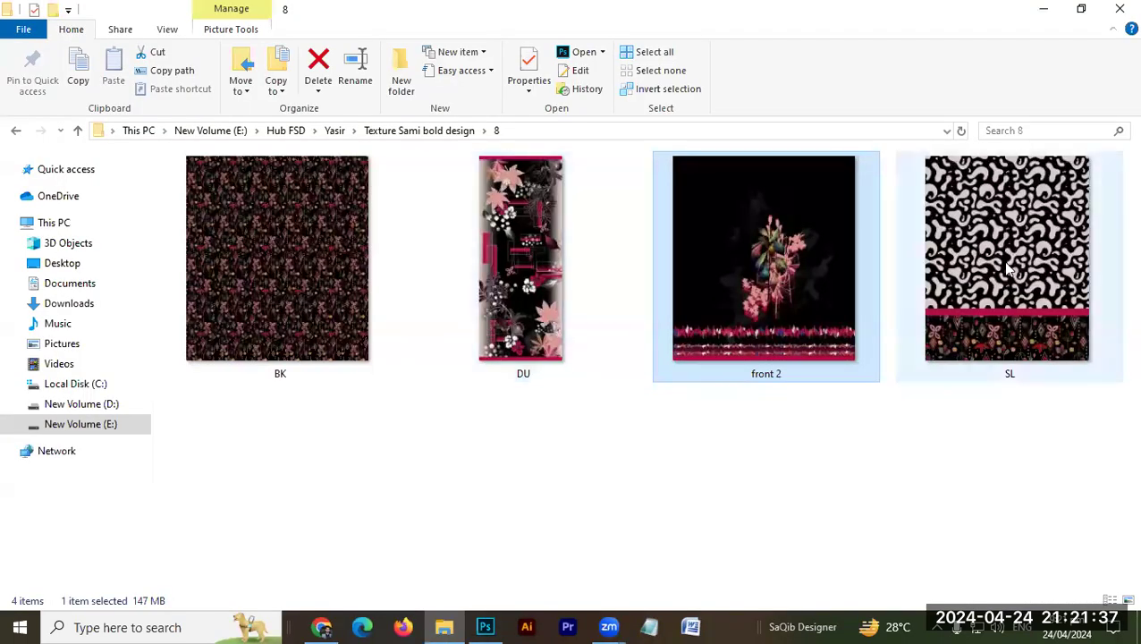
pyautogui.moveTo(260, 280); pyautogui.dragTo(1011, 344)
pyautogui.hotkey('alt', 'Tab')
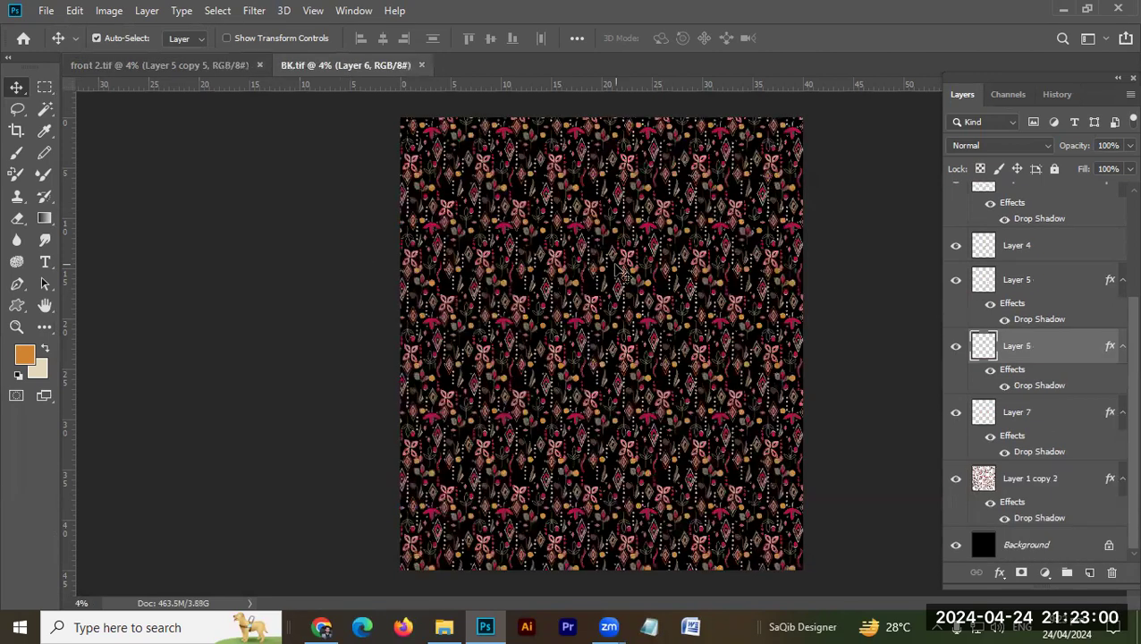
pyautogui.moveTo(516, 281); pyautogui.dragTo(497, 302)
# Step: Flatten all layers of front 2.tif into a single background
pyautogui.hotkey('ctrl', 'Tab')
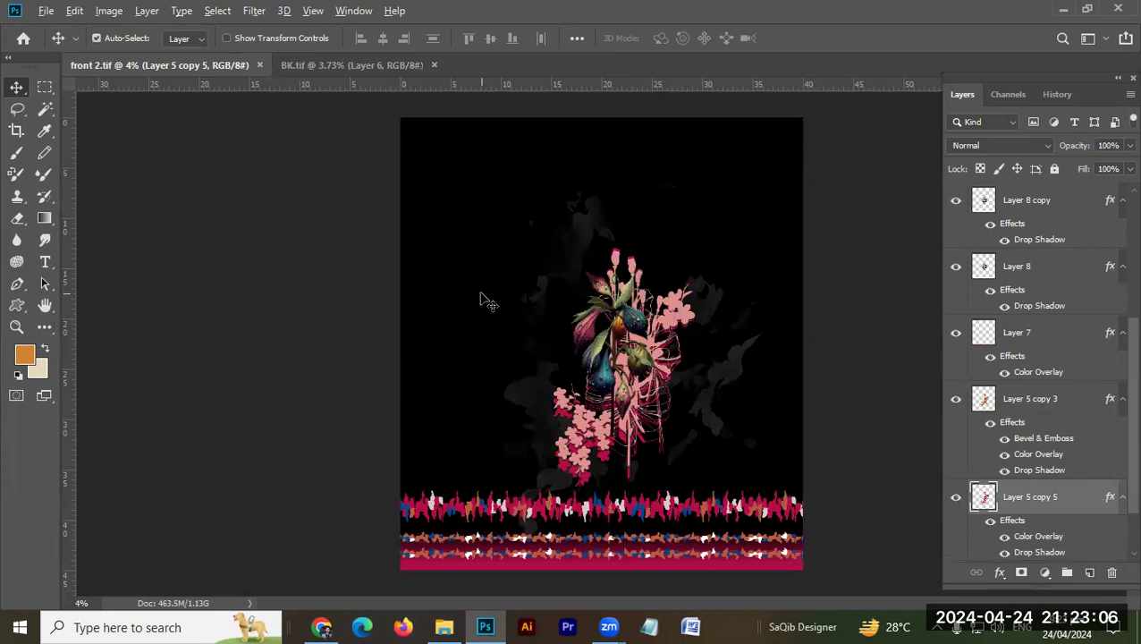
pyautogui.hotkey('alt', 'l')
pyautogui.press('f')
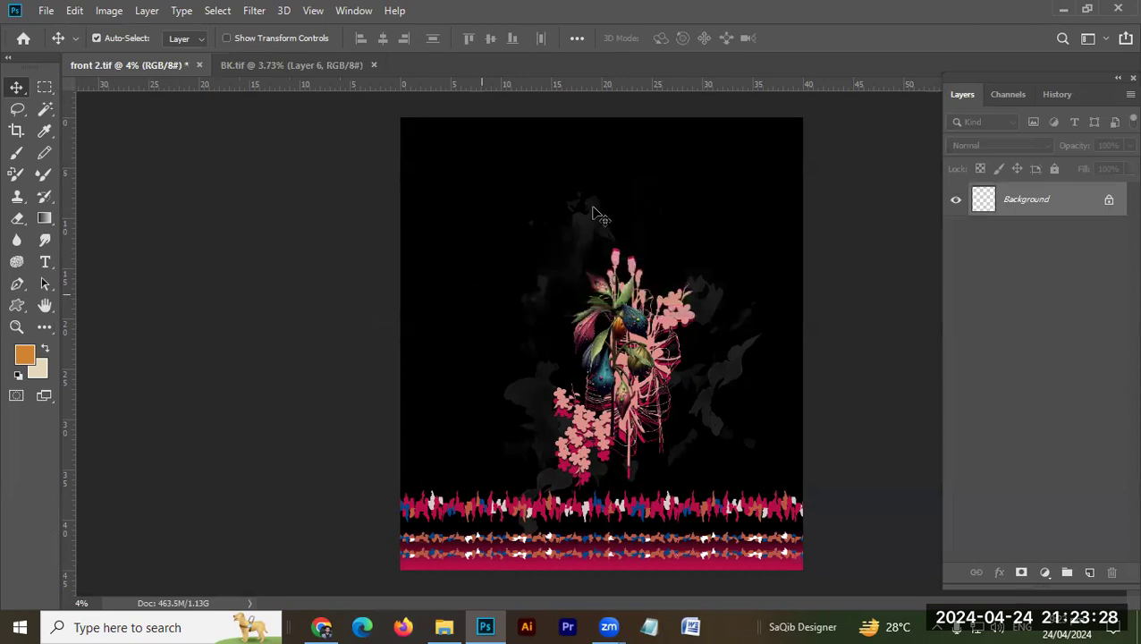
# Step: Resample front 2.tif to a resolution of 70 pixels/inch and recheck its image size
pyautogui.hotkey('ctrl', 'alt', 'i')
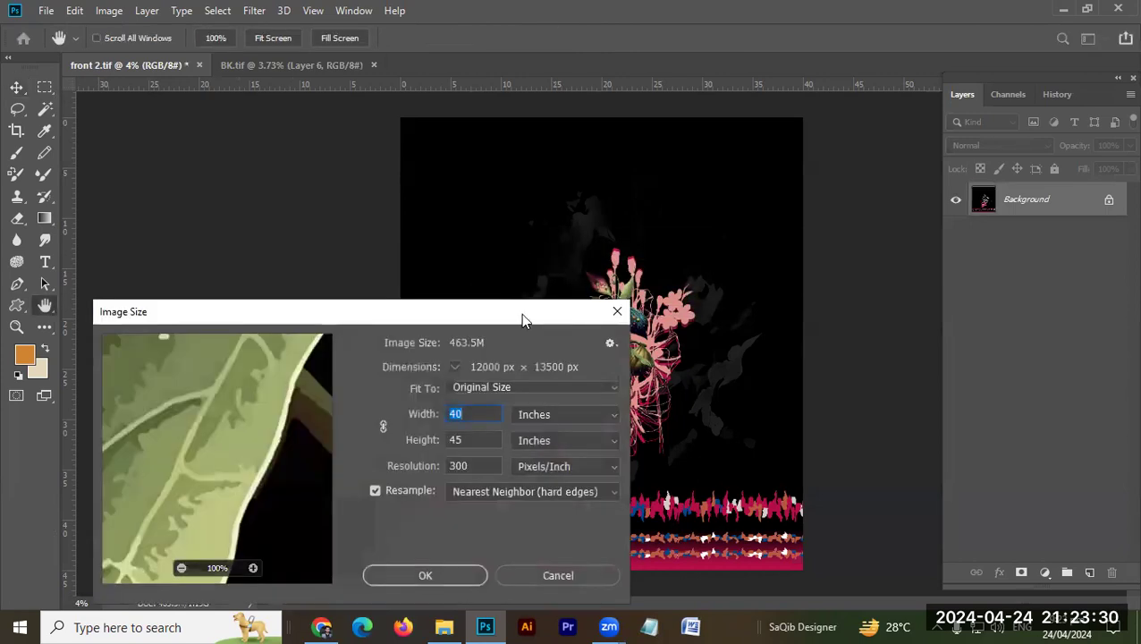
pyautogui.moveTo(533, 313); pyautogui.dragTo(866, 146)
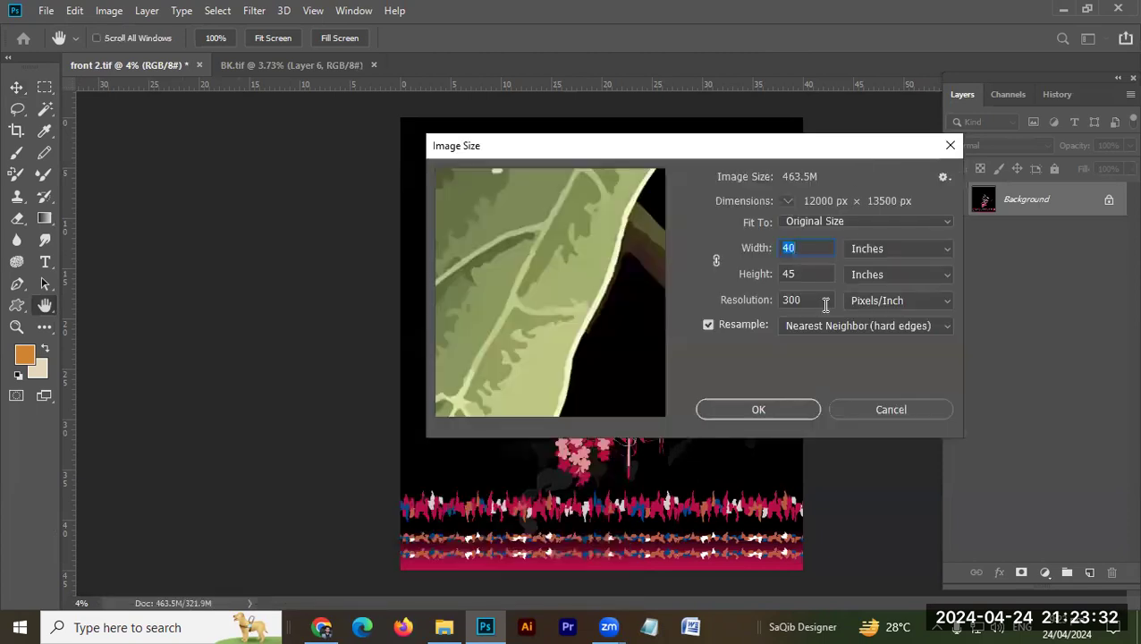
pyautogui.moveTo(819, 302); pyautogui.dragTo(764, 302)
pyautogui.write('7')
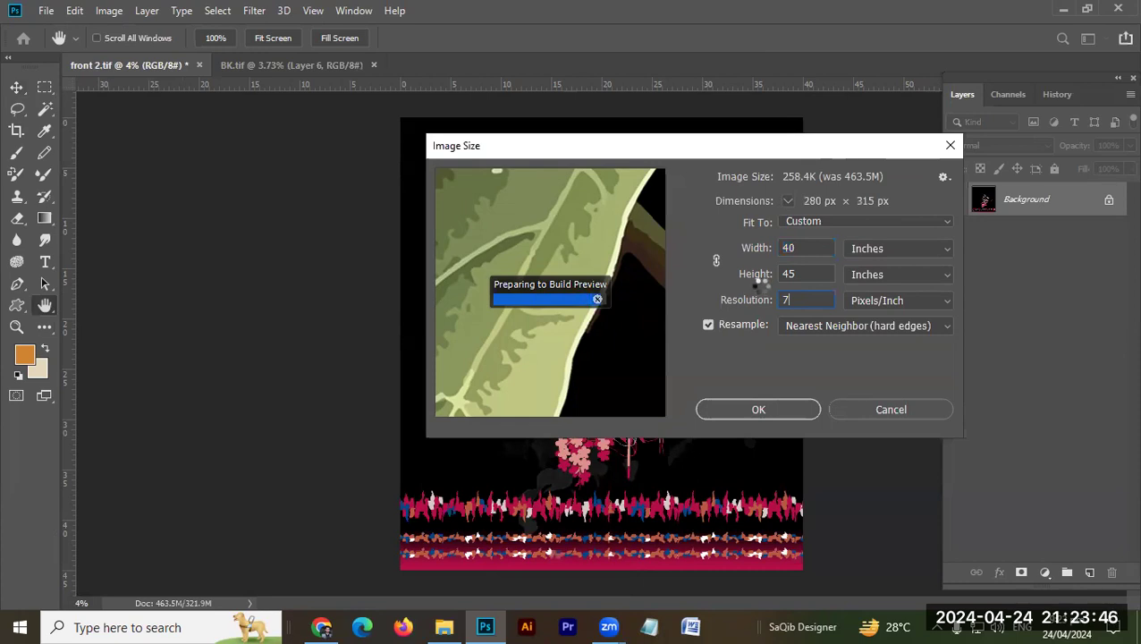
pyautogui.write('0')
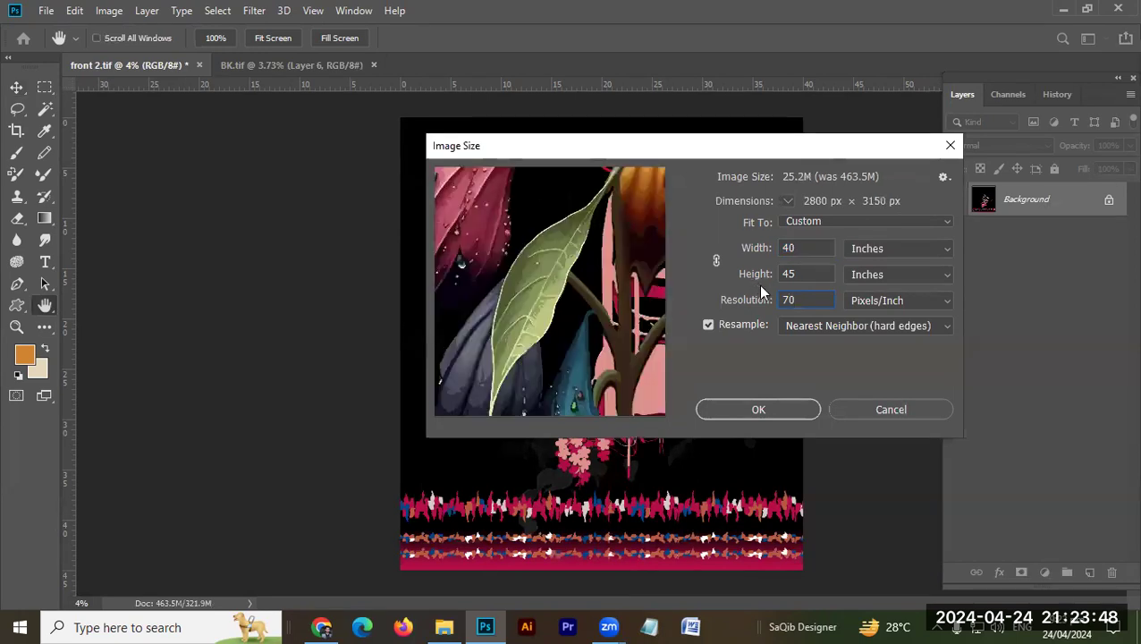
pyautogui.press('Return')
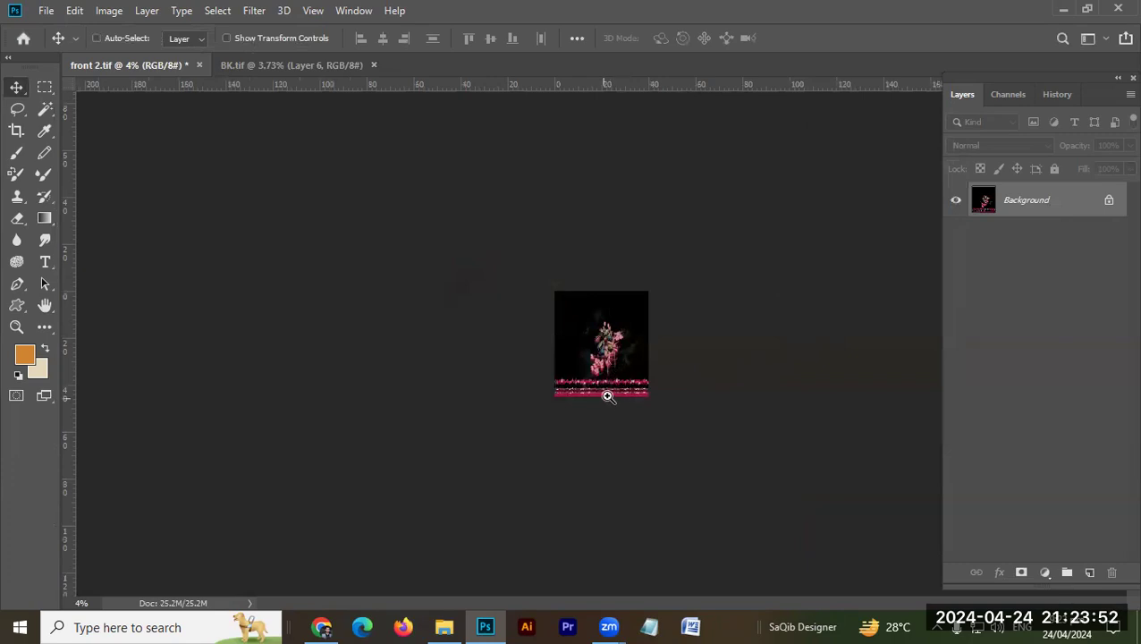
pyautogui.scroll(4, 602, 394)
pyautogui.hotkey('ctrl', 'alt', 'i')
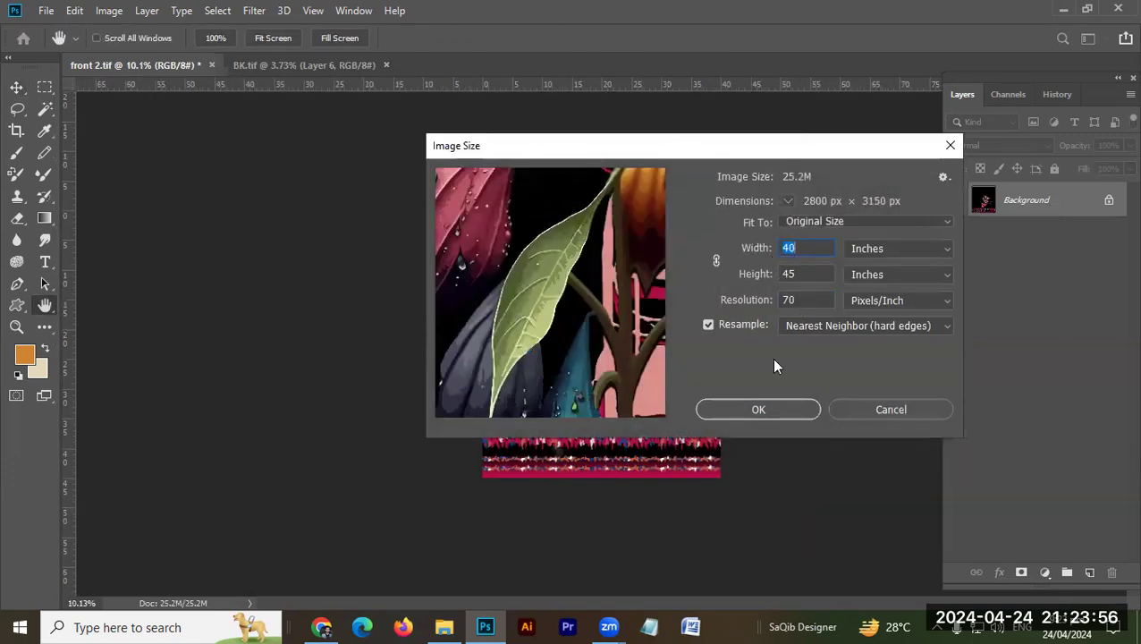
pyautogui.press('Return')
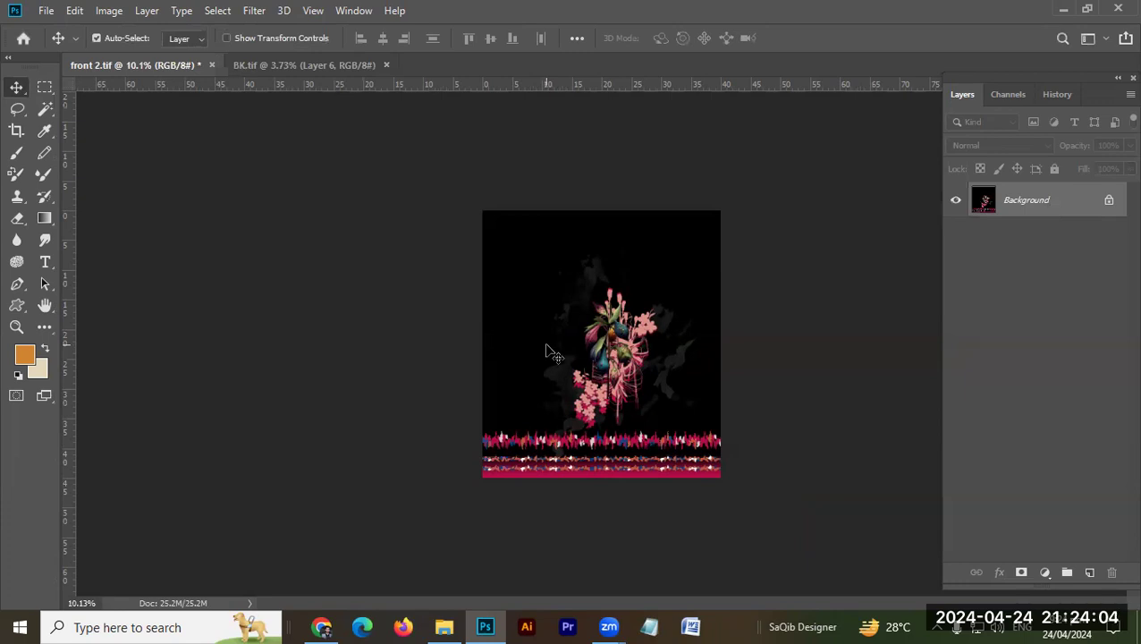
# Step: Open Calculator, add 45 and 25 to work out the canvas extension, and return to Photoshop
pyautogui.click(183, 627)
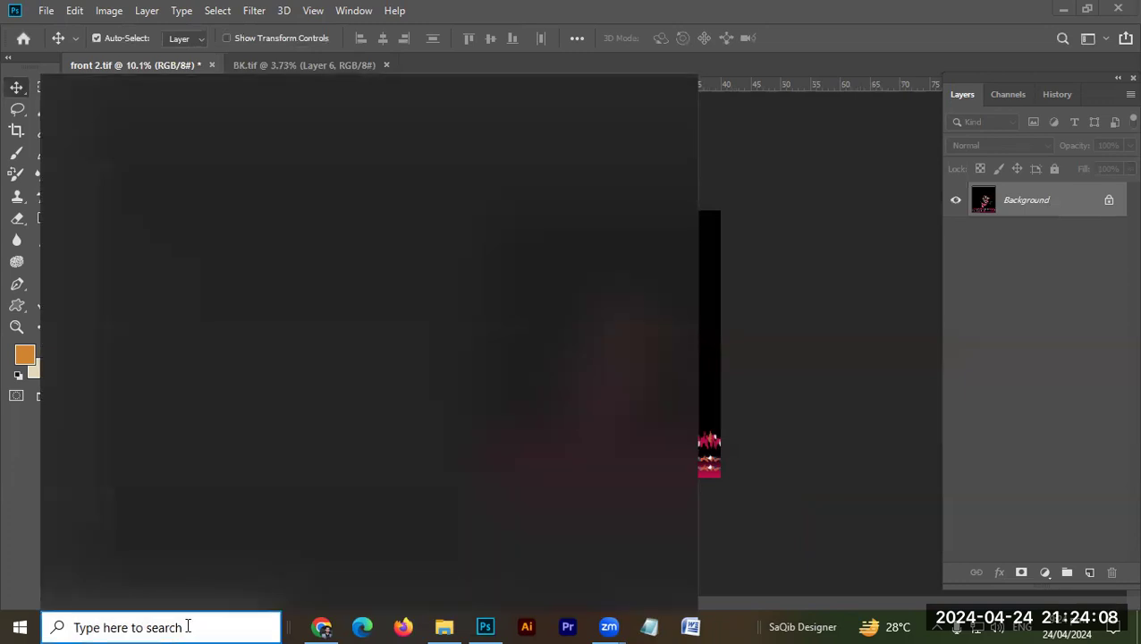
pyautogui.write('ca')
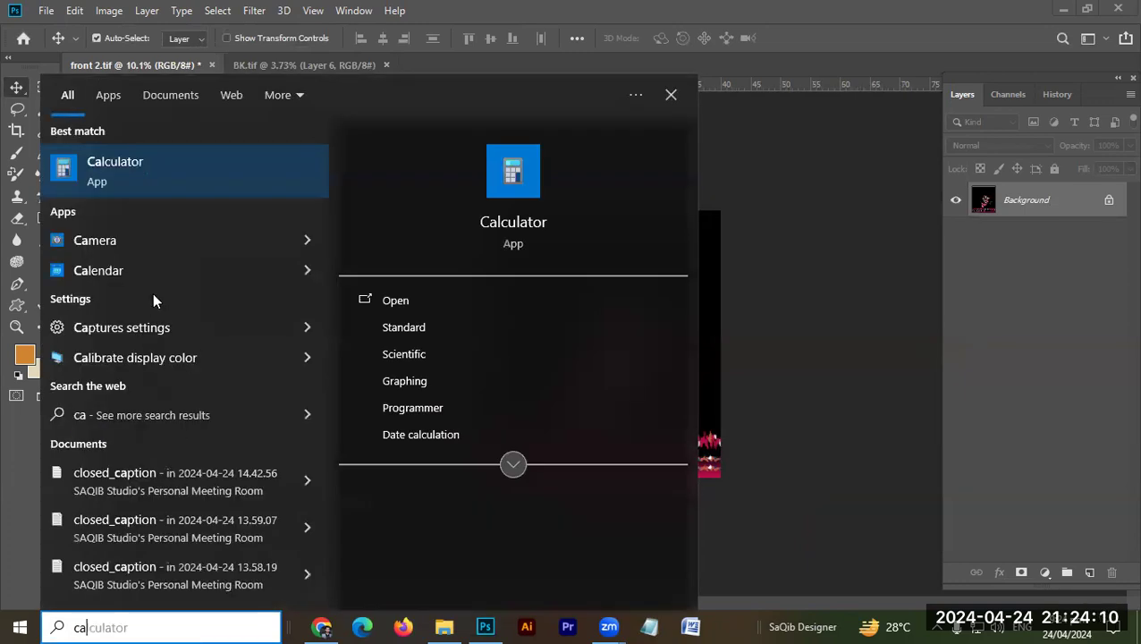
pyautogui.click(210, 179)
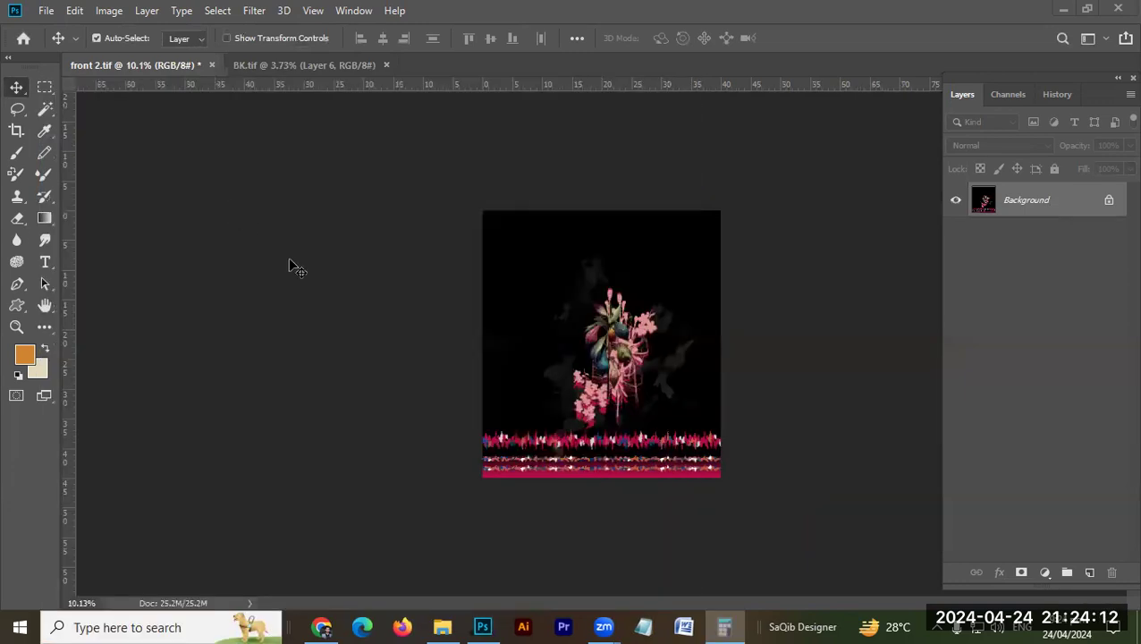
pyautogui.click(473, 402)
pyautogui.click(501, 396)
pyautogui.click(649, 443)
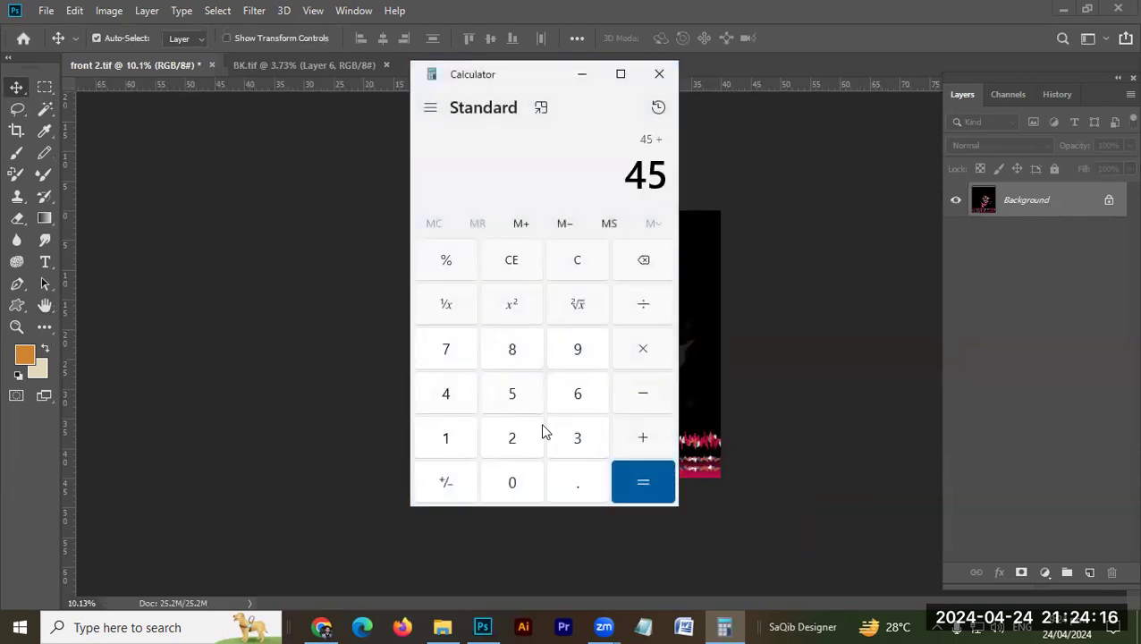
pyautogui.click(645, 476)
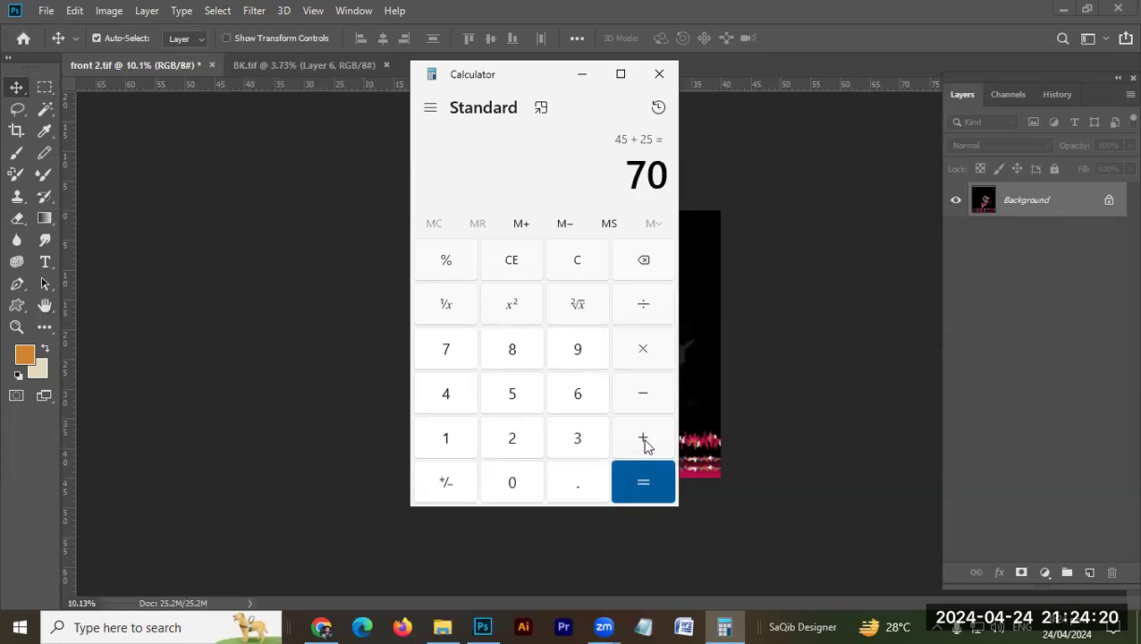
pyautogui.click(582, 77)
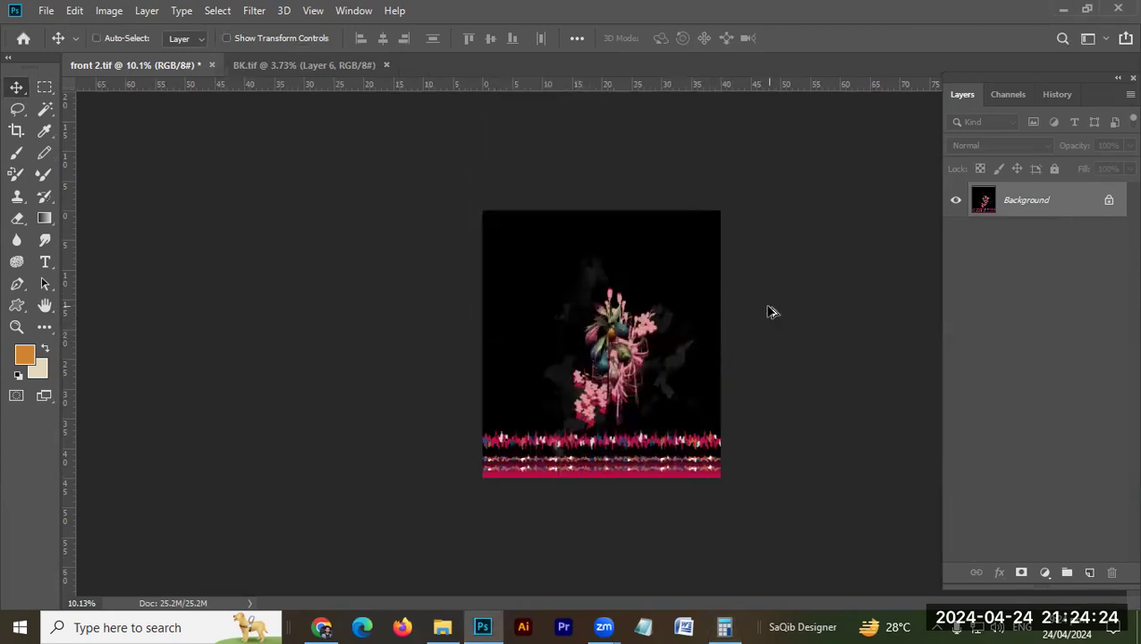
pyautogui.hotkey('ctrl', 'alt', 'c')
pyautogui.doubleClick(600, 259)
pyautogui.write('70')
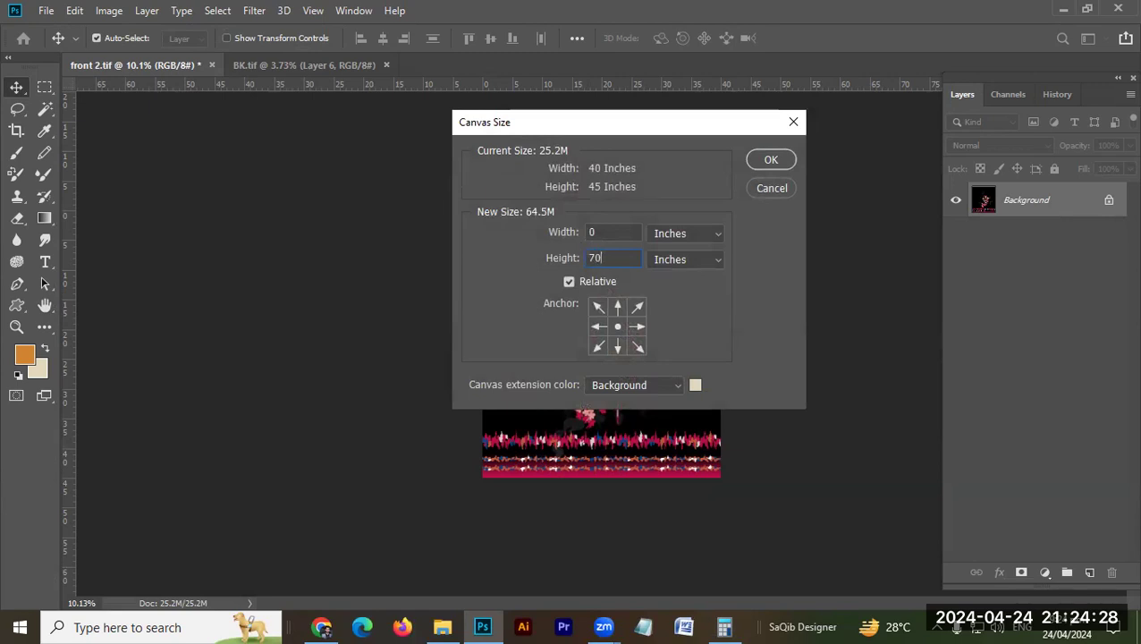
pyautogui.click(619, 306)
pyautogui.press('Return')
# Step: Set the background colour to white, ffffff
pyautogui.click(40, 369)
pyautogui.write('ffffff')
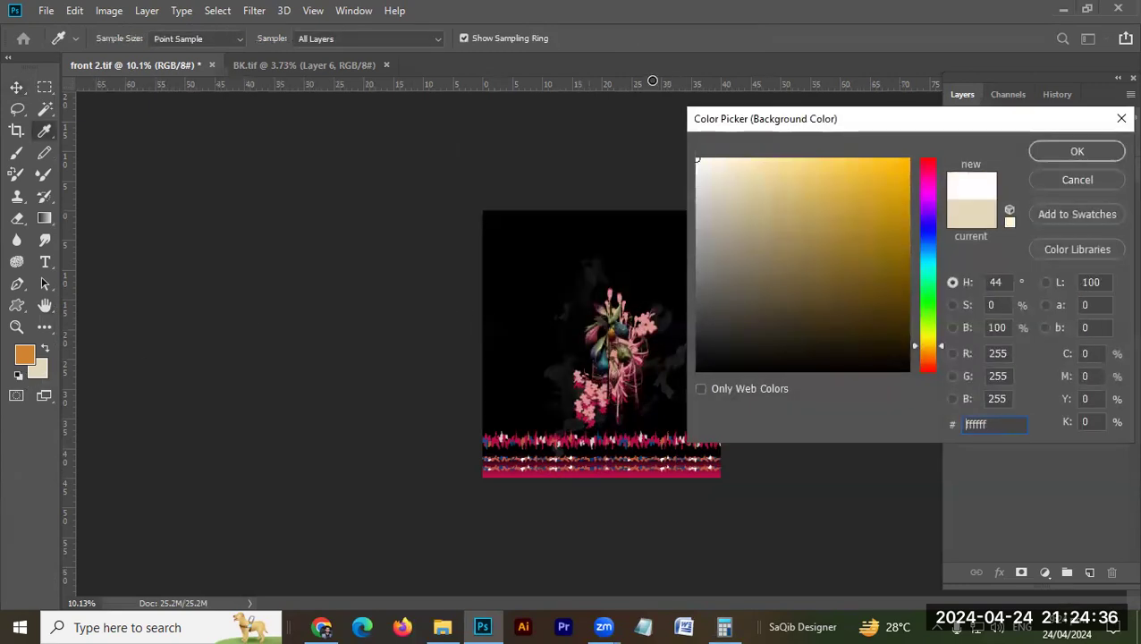
pyautogui.press('Return')
# Step: Extend the front 2.tif canvas downward by a relative height of 70 inches, anchored at the top centre
pyautogui.hotkey('ctrl', 'alt', 'c')
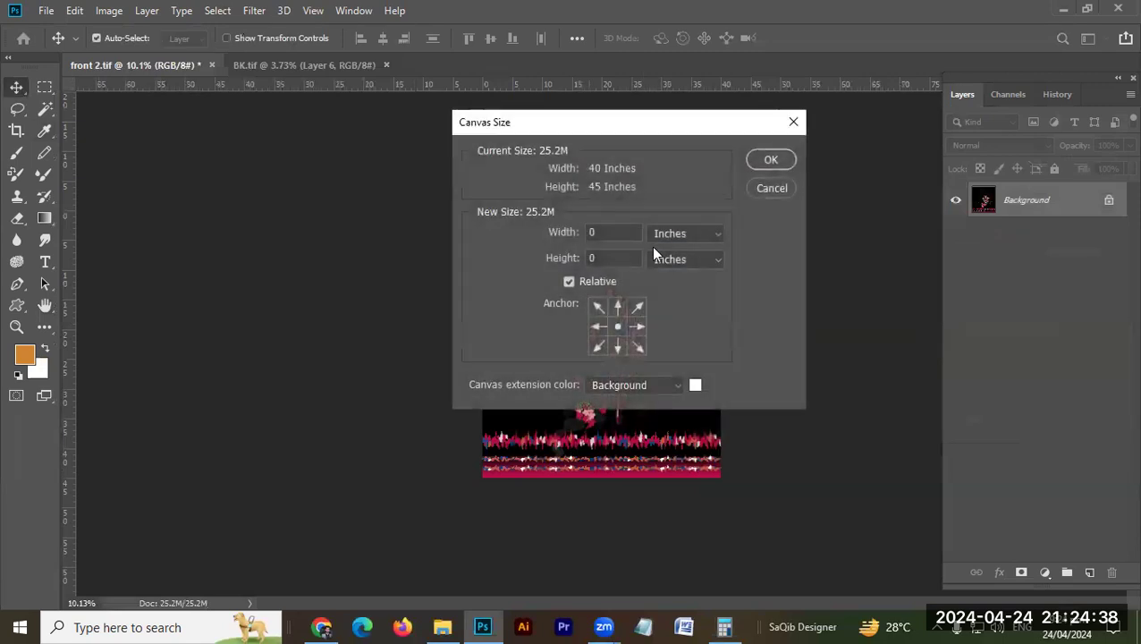
pyautogui.write('70')
pyautogui.click(617, 307)
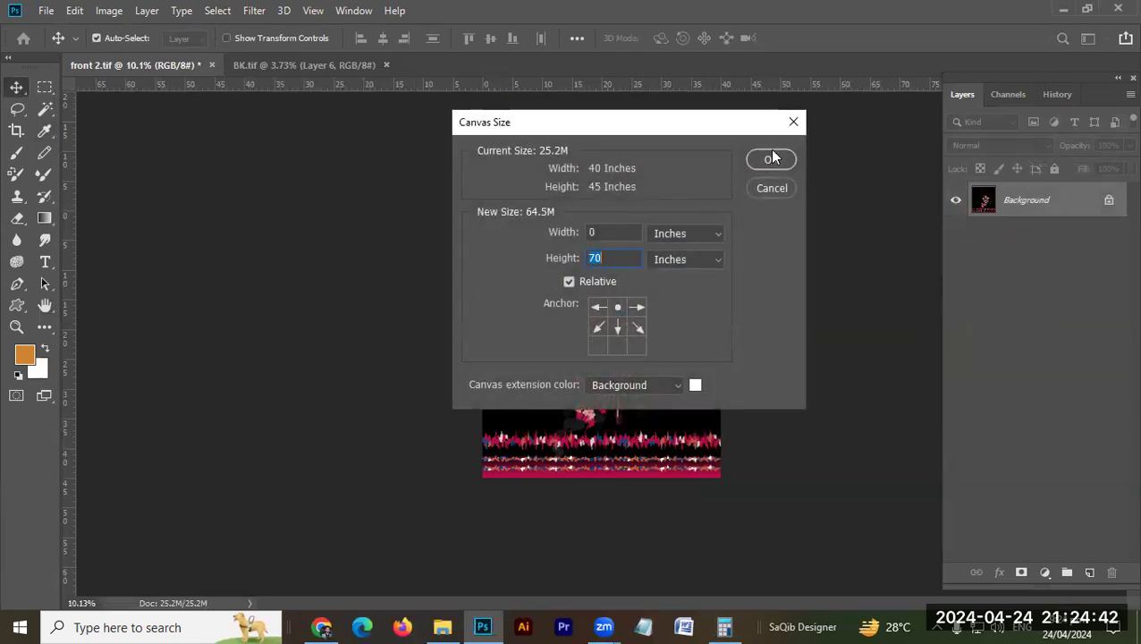
pyautogui.click(765, 161)
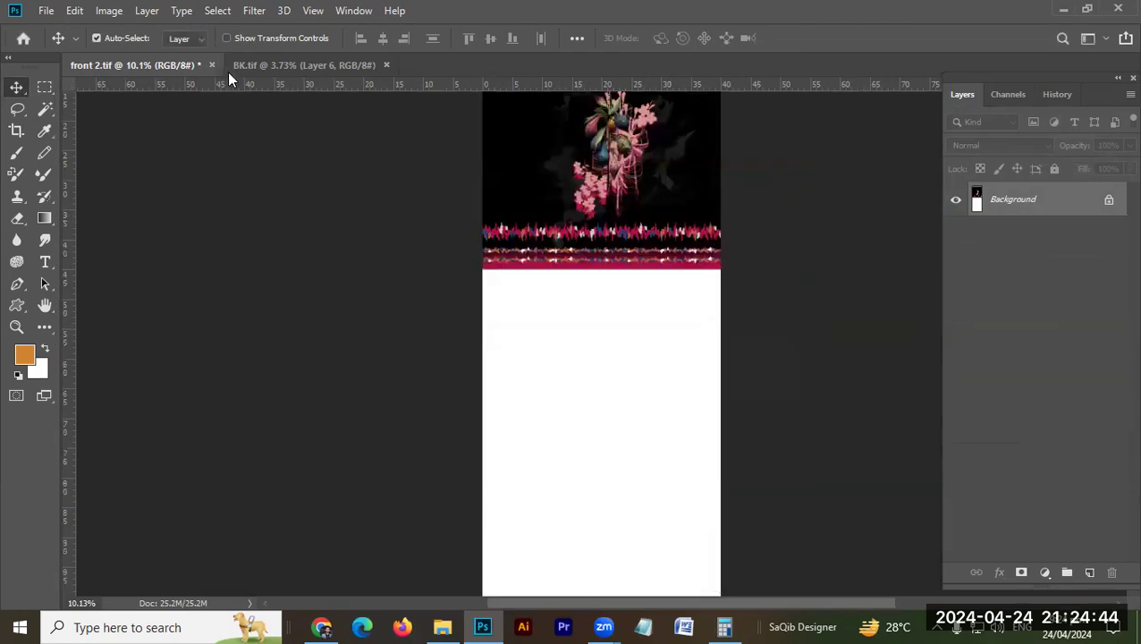
# Step: Flatten BK.tif and resample it to a resolution of 70 pixels/inch
pyautogui.click(252, 66)
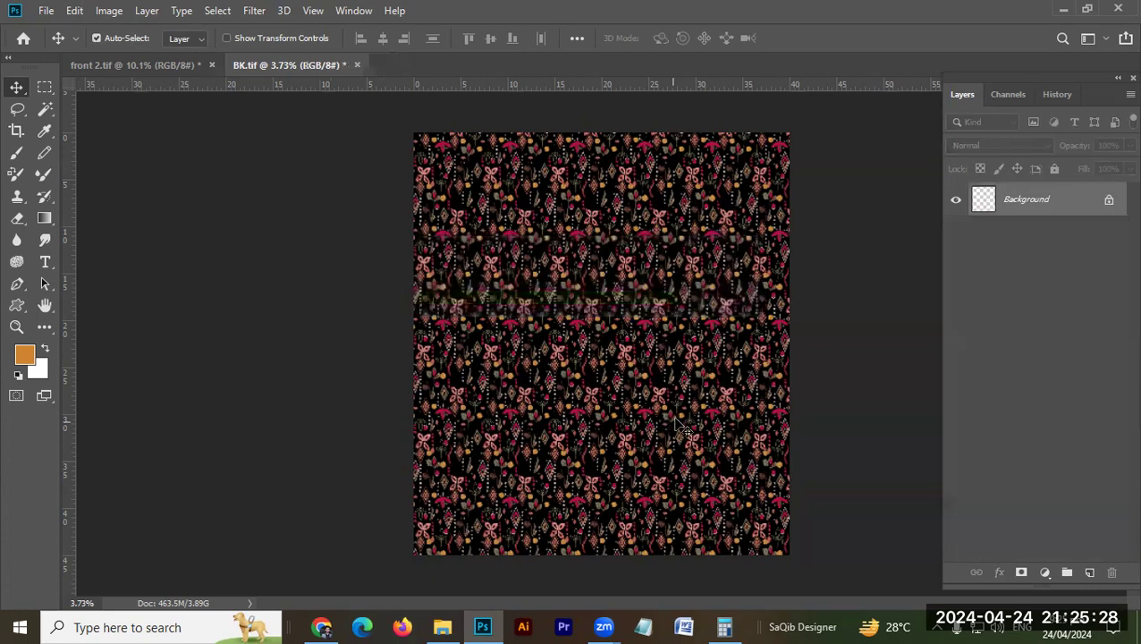
pyautogui.hotkey('ctrl', '0')
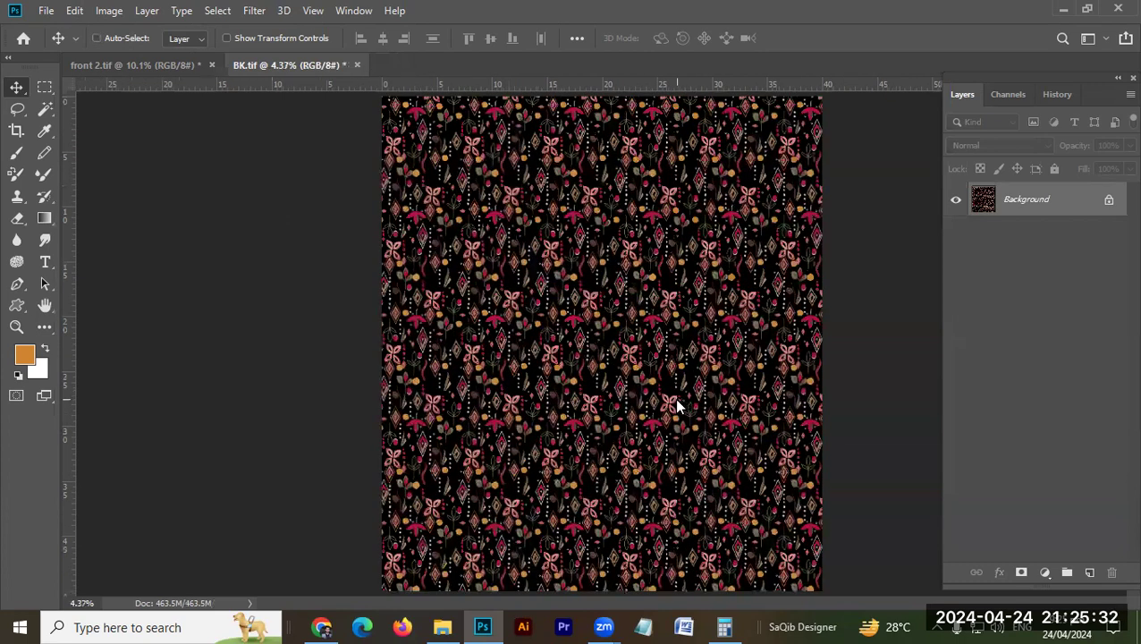
pyautogui.hotkey('ctrl', 'alt', 'i')
pyautogui.doubleClick(825, 299)
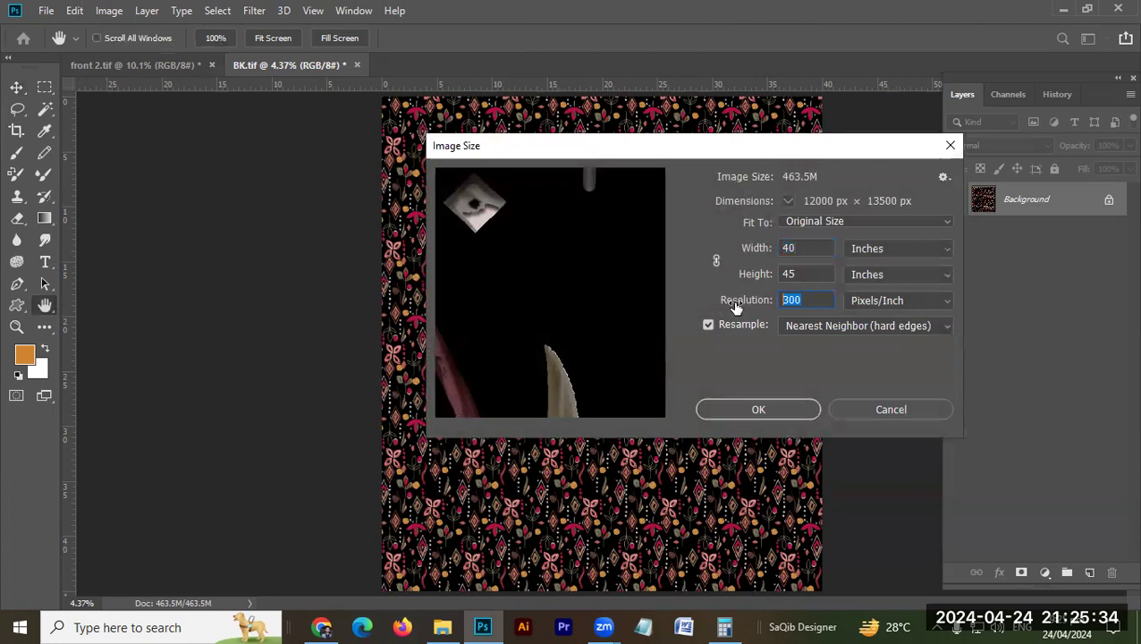
pyautogui.write('70')
pyautogui.press('Return')
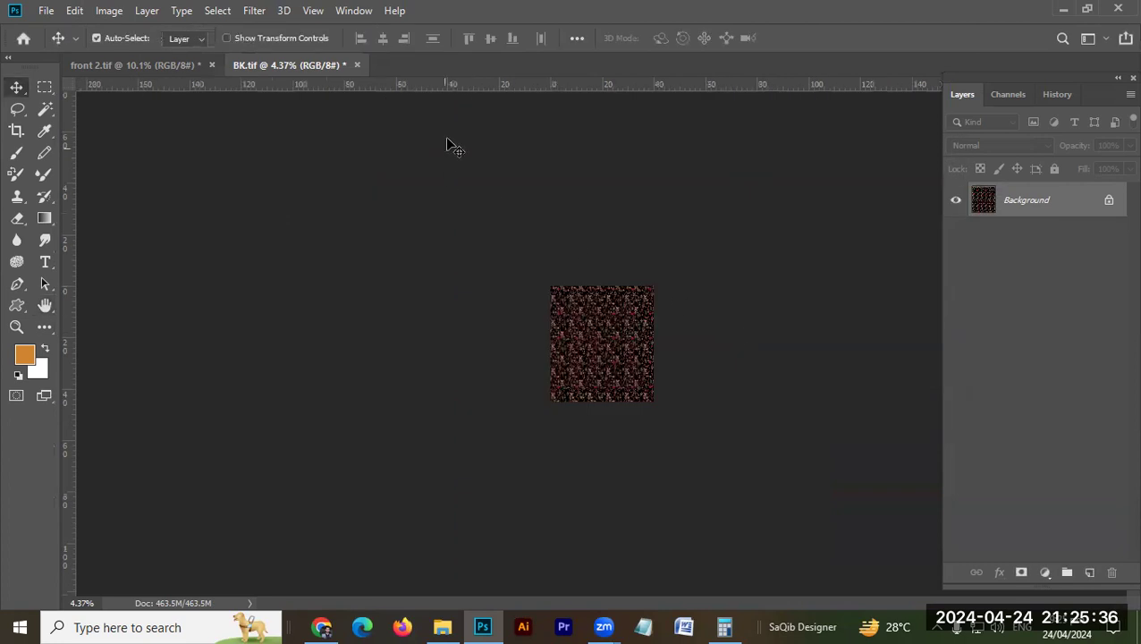
# Step: Copy the BK.tif pattern into front 2.tif and place it on the white area just below the front's pink border
pyautogui.click(119, 65)
pyautogui.moveTo(440, 238); pyautogui.dragTo(431, 395)
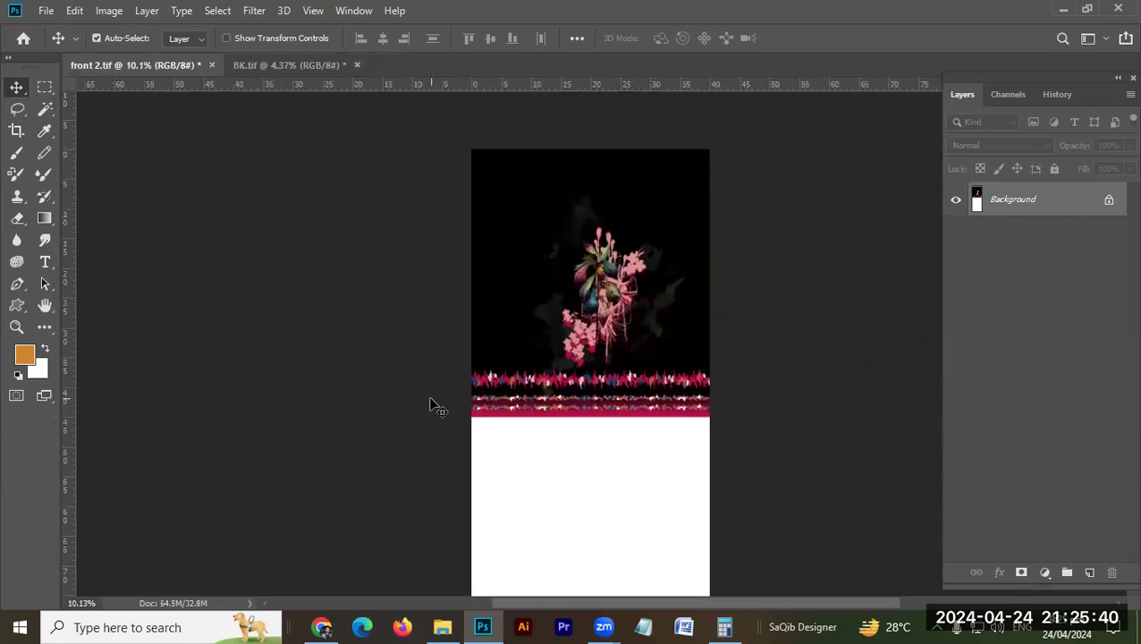
pyautogui.click(324, 64)
pyautogui.moveTo(571, 326); pyautogui.dragTo(296, 343)
pyautogui.scroll(-5, 472, 263)
pyautogui.moveTo(534, 237); pyautogui.dragTo(579, 313)
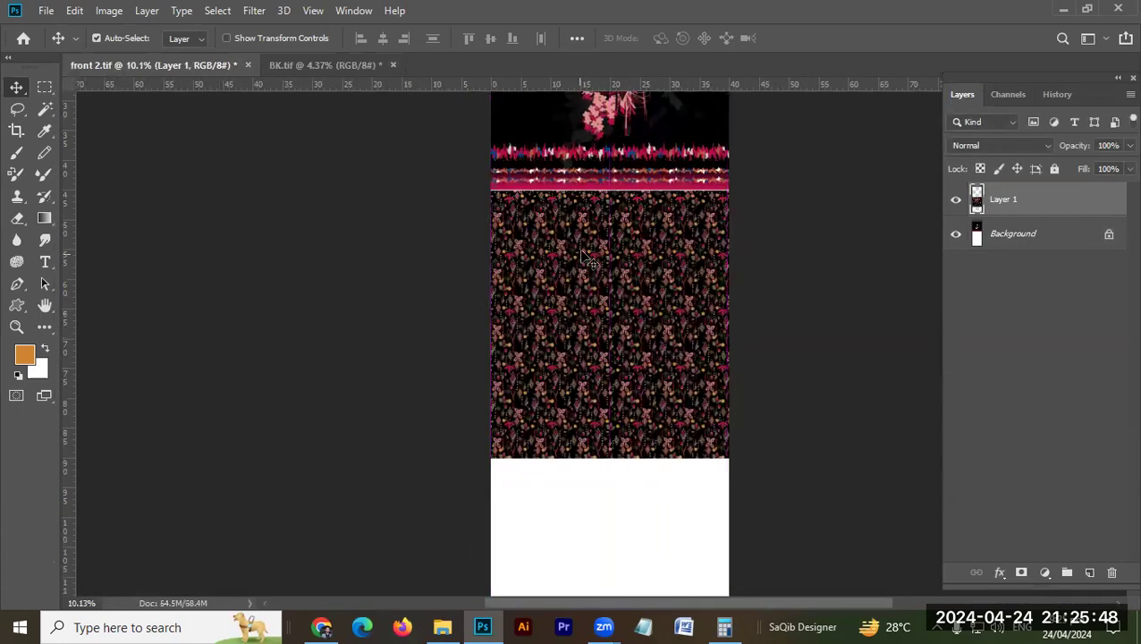
# Step: Nudge the pattern layer up slightly to narrow the white gap below the pink border
pyautogui.moveTo(552, 190); pyautogui.dragTo(685, 220)
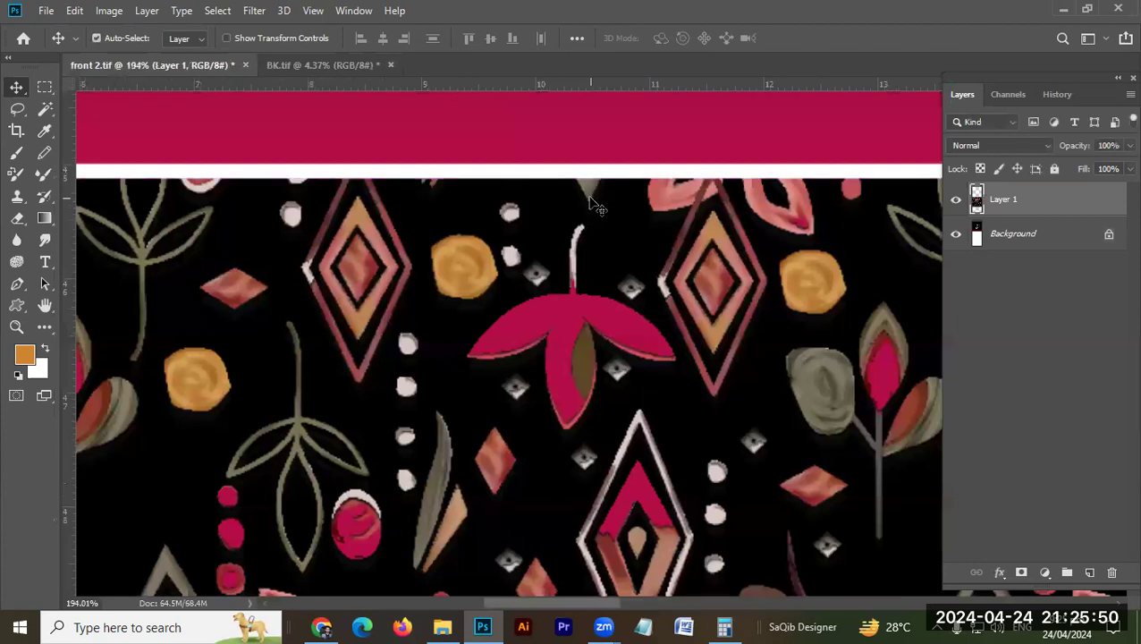
pyautogui.moveTo(598, 186)
pyautogui.mouseDown()
pyautogui.moveTo(594, 211)
pyautogui.moveTo(590, 185)
pyautogui.moveTo(596, 198)
pyautogui.mouseUp()
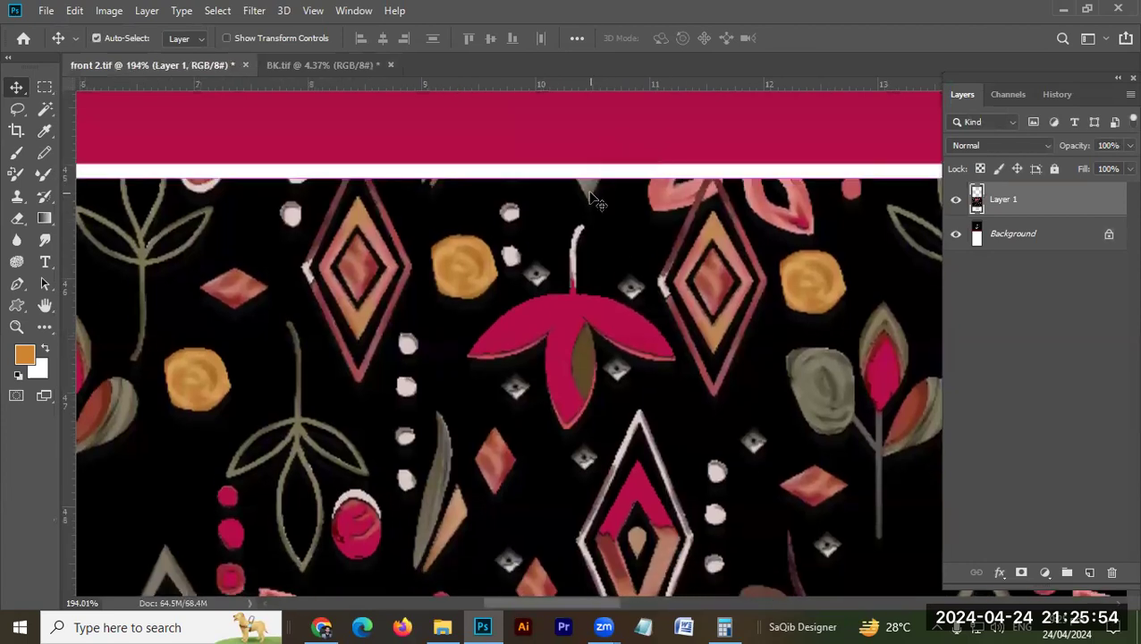
pyautogui.press('Up')
pyautogui.press('Up')
pyautogui.press('Up')
pyautogui.press('Up')
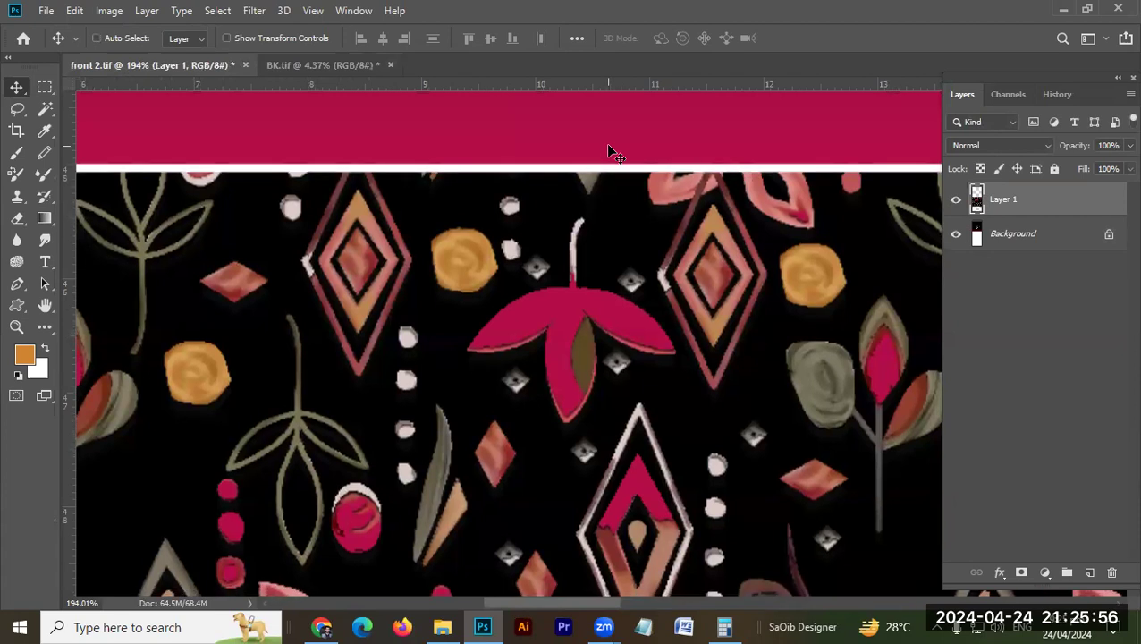
# Step: Centre the pattern layer horizontally on the whole canvas, then clear the selection
pyautogui.hotkey('ctrl', '0')
pyautogui.hotkey('ctrl', 'a')
pyautogui.click(383, 38)
pyautogui.hotkey('ctrl', 'd')
# Step: Nudge the pattern layer down slightly to widen the white gap below the pink border
pyautogui.moveTo(581, 290); pyautogui.dragTo(761, 328)
pyautogui.press('Down')
pyautogui.press('Down')
pyautogui.press('Down')
pyautogui.press('Down')
pyautogui.press('Down')
pyautogui.press('Down')
pyautogui.press('Down')
pyautogui.press('Down')
pyautogui.press('Down')
pyautogui.press('Down')
pyautogui.press('Down')
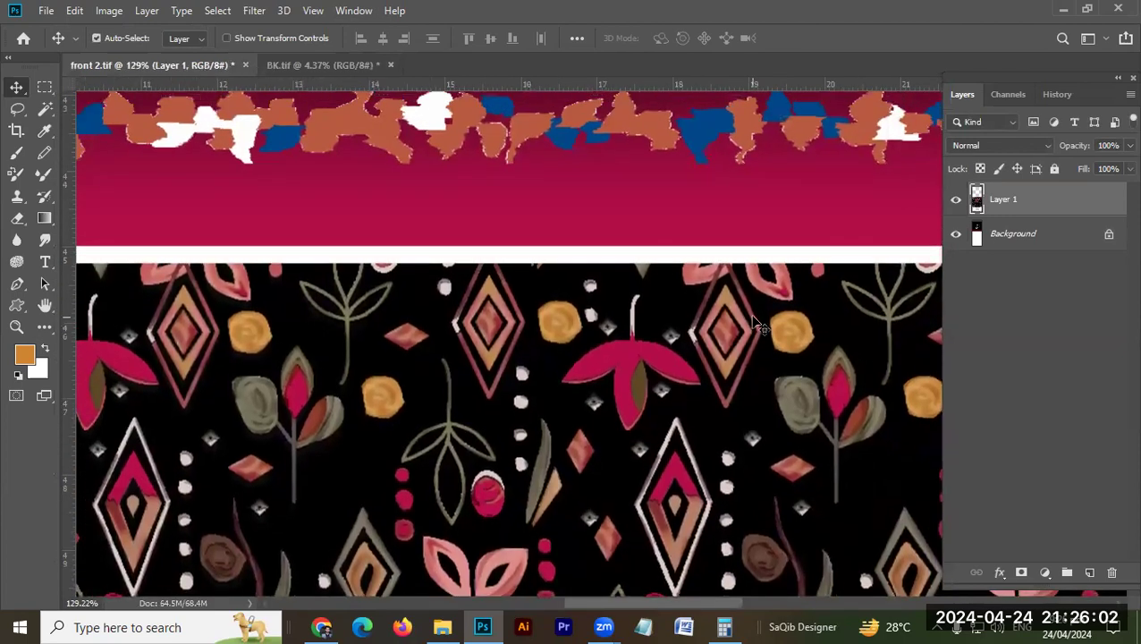
pyautogui.hotkey('ctrl', '0')
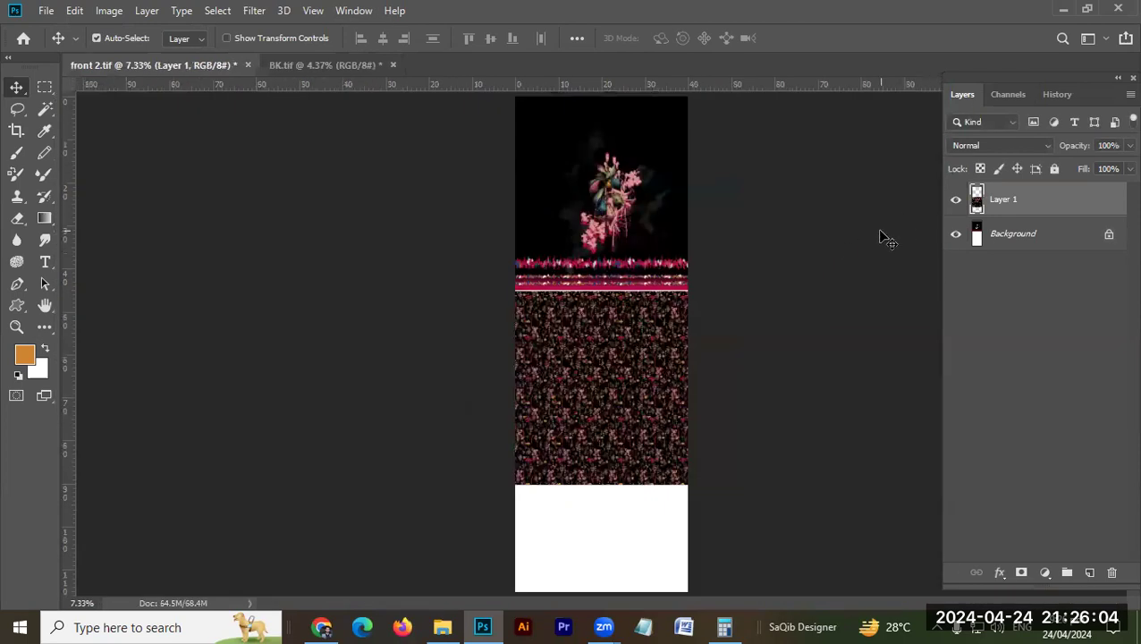
# Step: Merge the pattern layer into the background of front 2.tif, then open SL.tif from its folder
pyautogui.hotkey('ctrl', 'e')
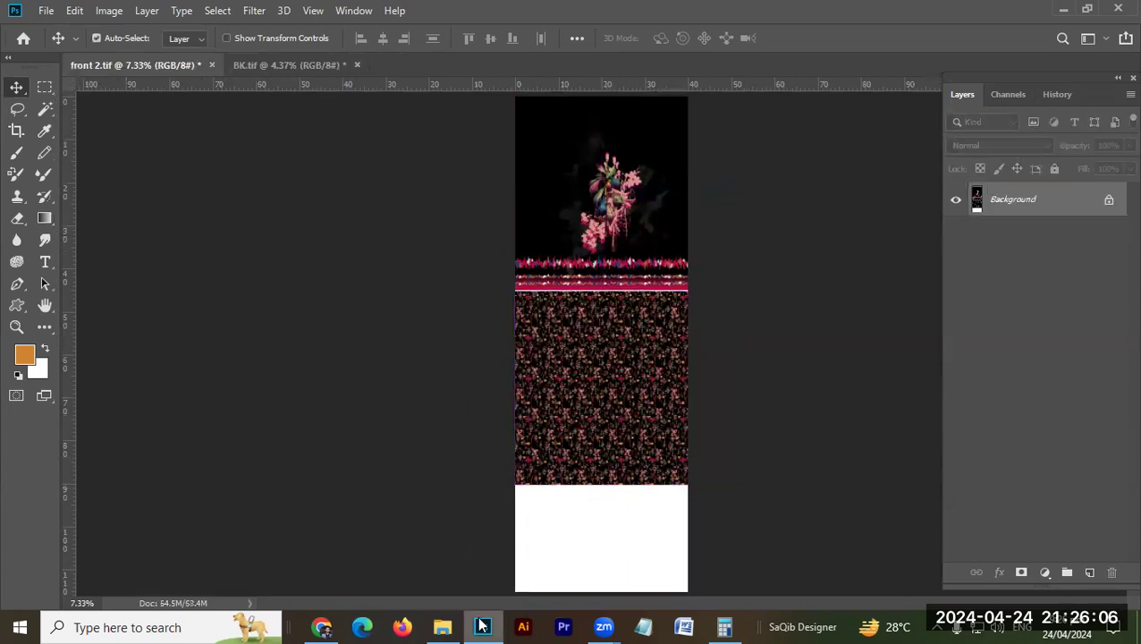
pyautogui.click(442, 627)
pyautogui.moveTo(1020, 338); pyautogui.dragTo(1040, 442)
pyautogui.hotkey('alt', 'Tab')
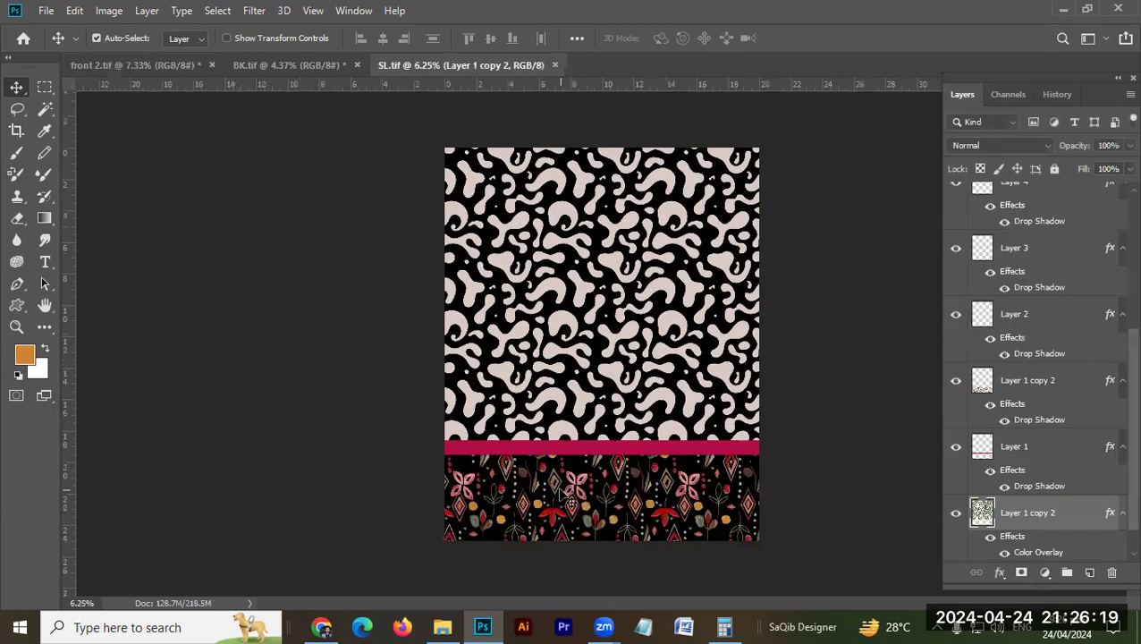
# Step: Flatten SL.tif into a single background and set its resolution to 70 pixels/inch
pyautogui.moveTo(593, 345)
pyautogui.mouseDown()
pyautogui.moveTo(760, 354)
pyautogui.moveTo(591, 352)
pyautogui.mouseUp()
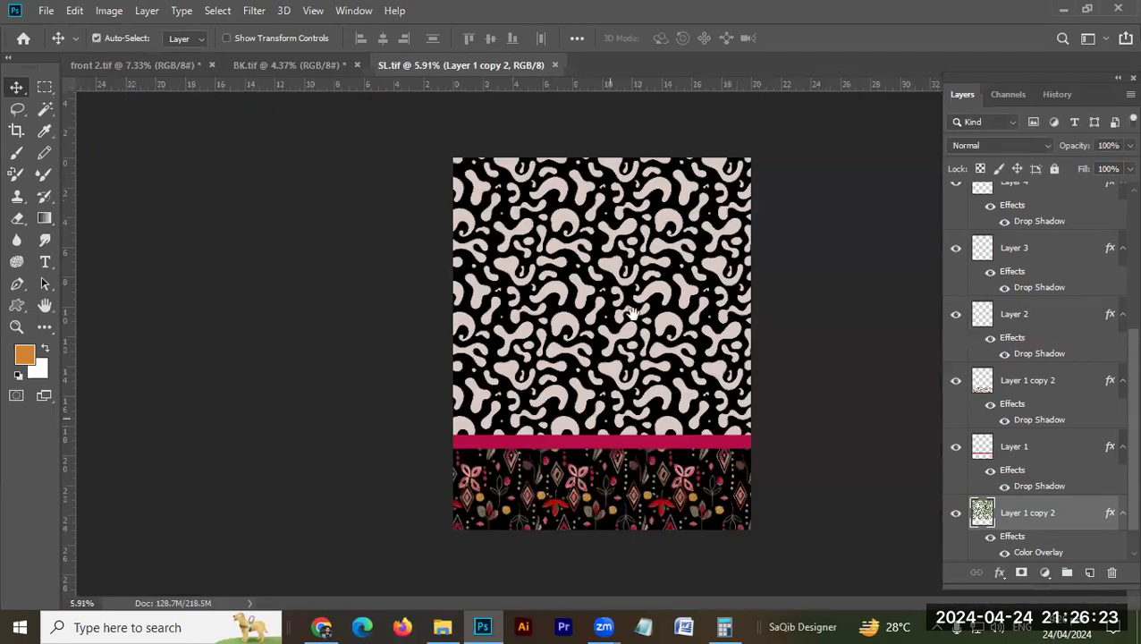
pyautogui.keyDown('ctrl'); pyautogui.keyDown('space'); pyautogui.moveTo(605, 502); pyautogui.dragTo(754, 416); pyautogui.keyUp('space'); pyautogui.keyUp('ctrl')
pyautogui.hotkey('alt', 'l')
pyautogui.press('f')
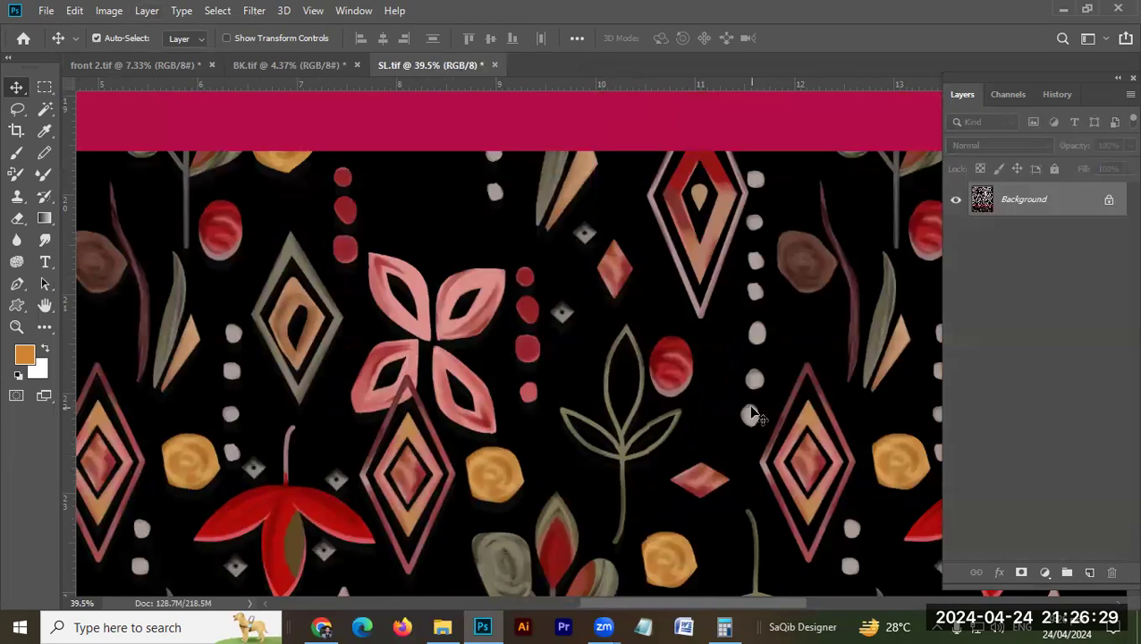
pyautogui.hotkey('ctrl', 'alt', 'i')
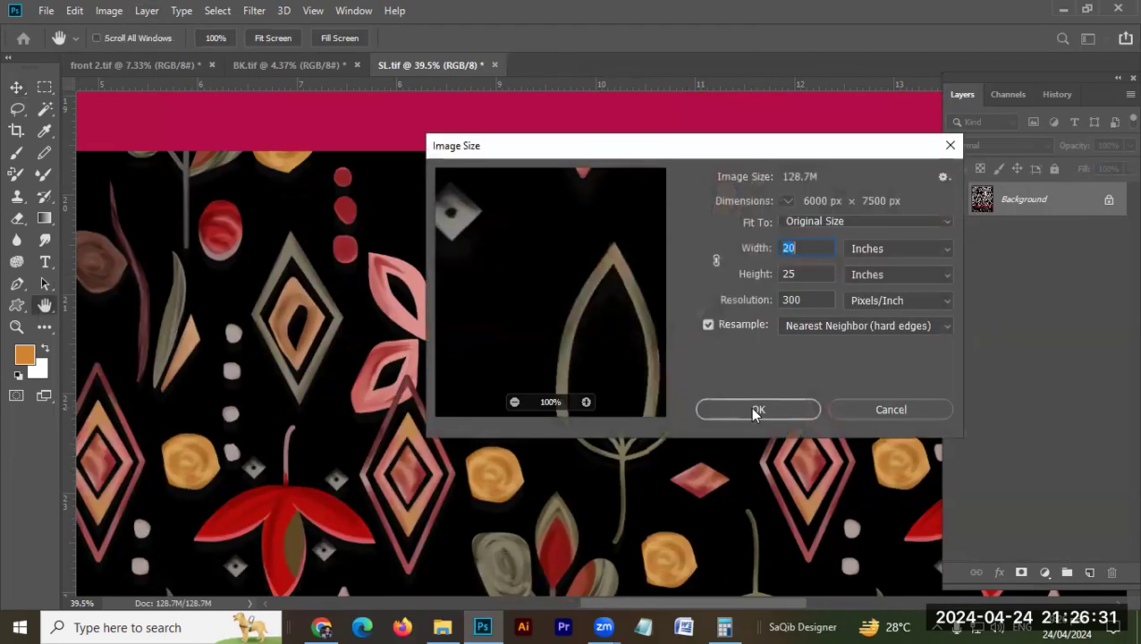
pyautogui.doubleClick(774, 301)
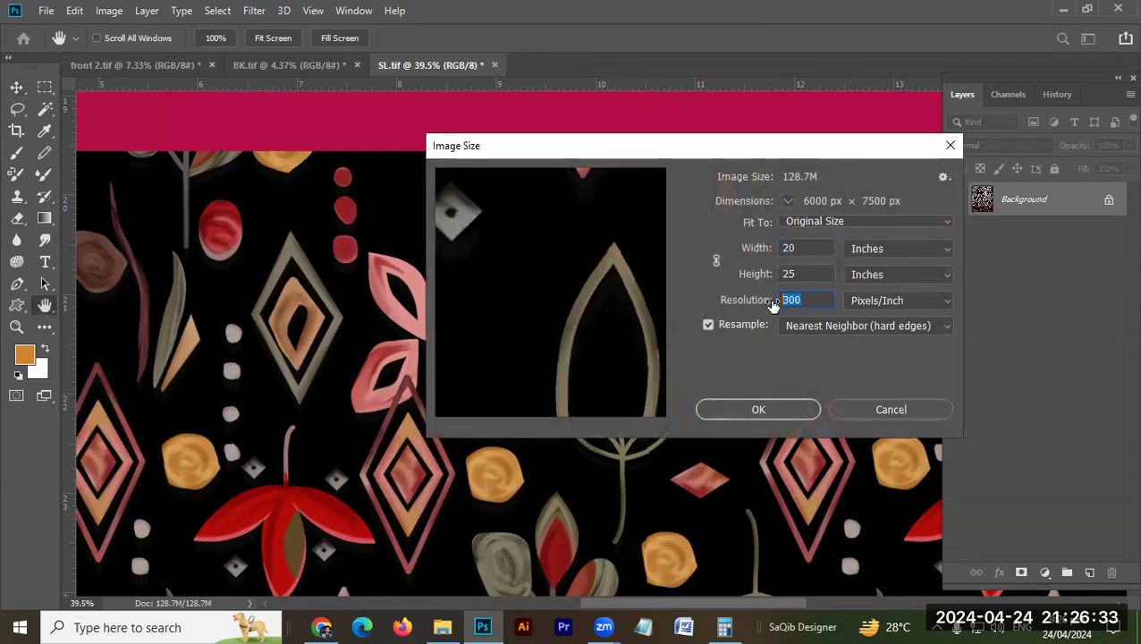
pyautogui.write('0')
pyautogui.write('7')
pyautogui.press('Return')
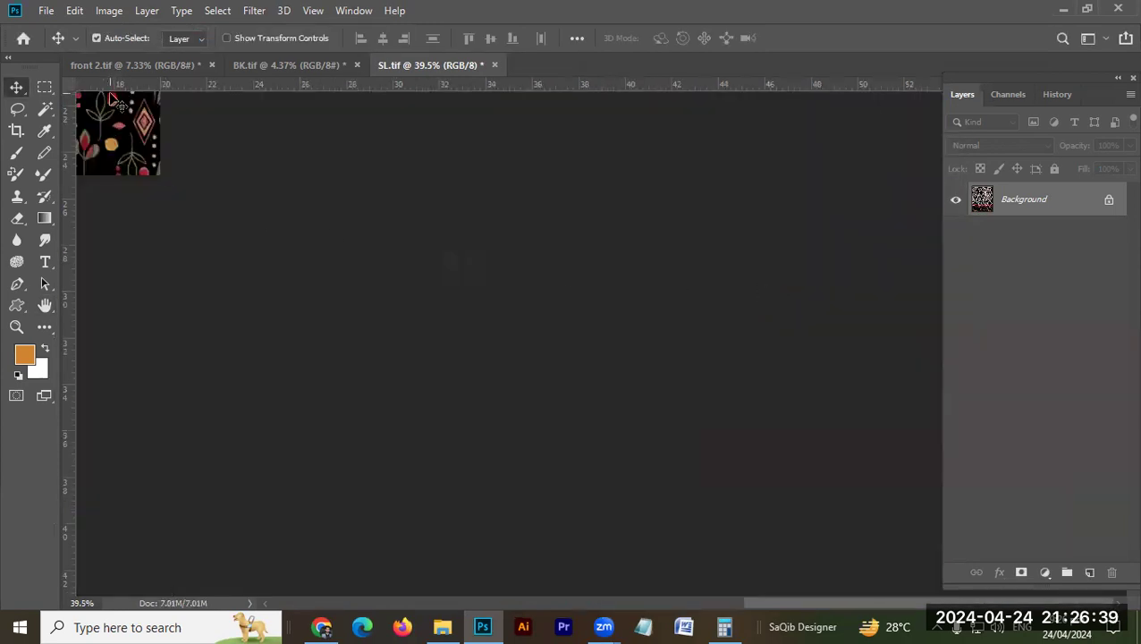
# Step: Copy the SL.tif artwork into front 2.tif, then close BK.tif and SL.tif without saving changes
pyautogui.hotkey('ctrl', '0')
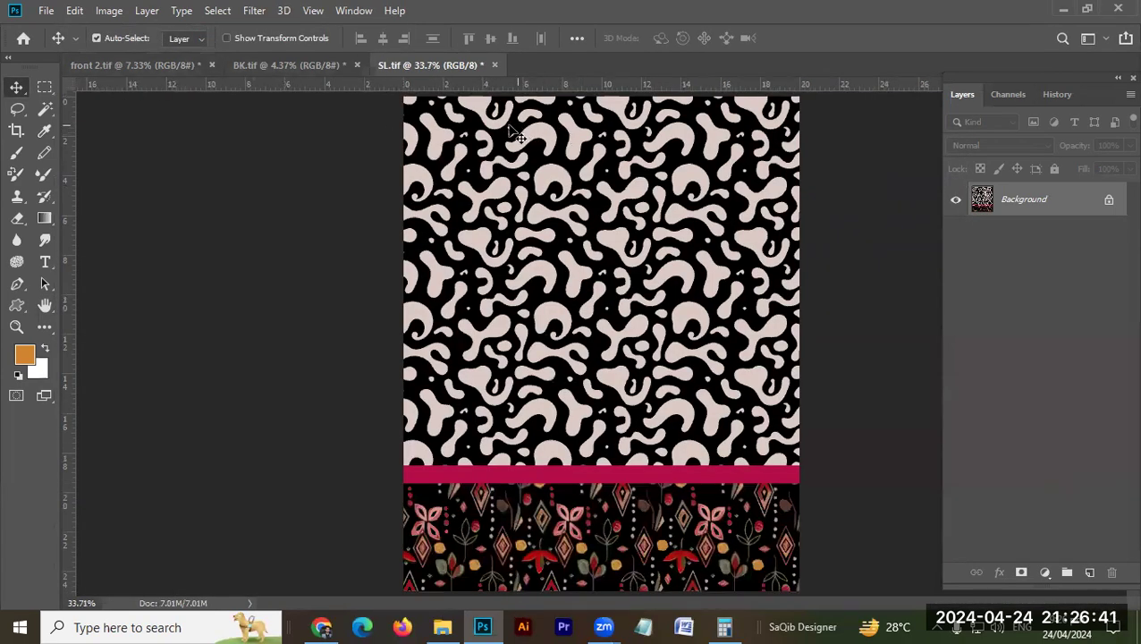
pyautogui.moveTo(441, 105); pyautogui.dragTo(391, 328)
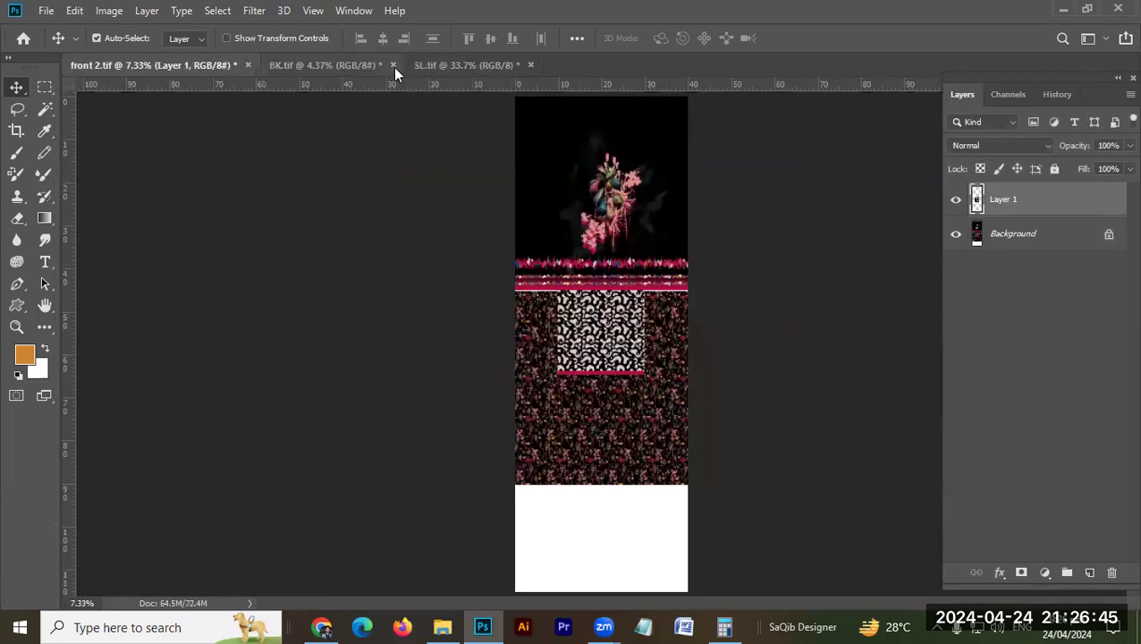
pyautogui.click(394, 66)
pyautogui.click(580, 243)
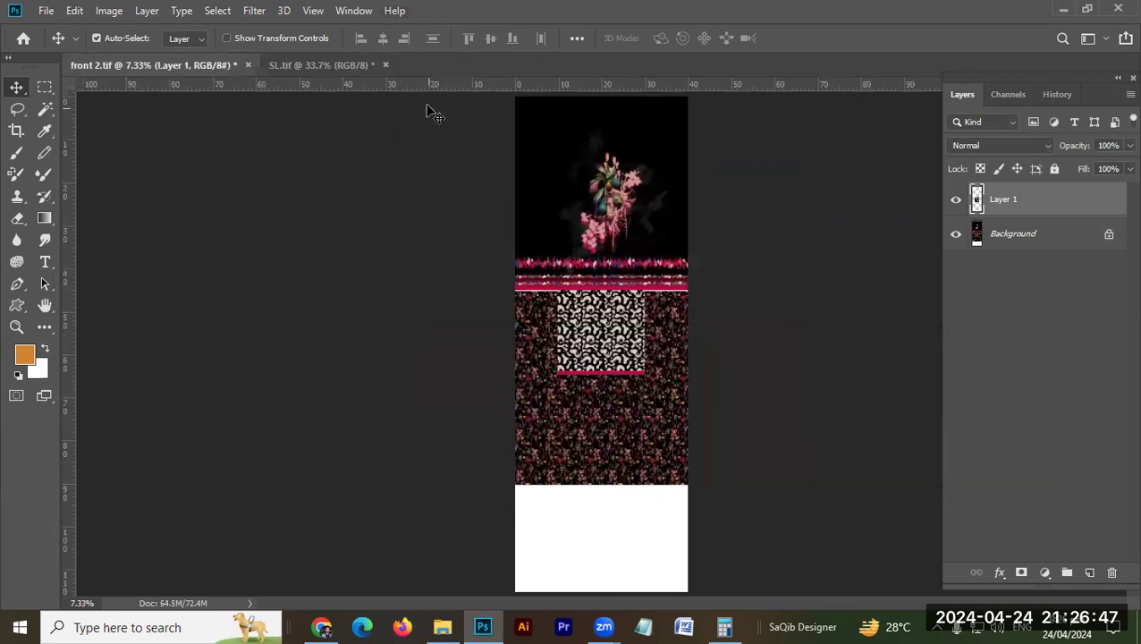
pyautogui.click(385, 65)
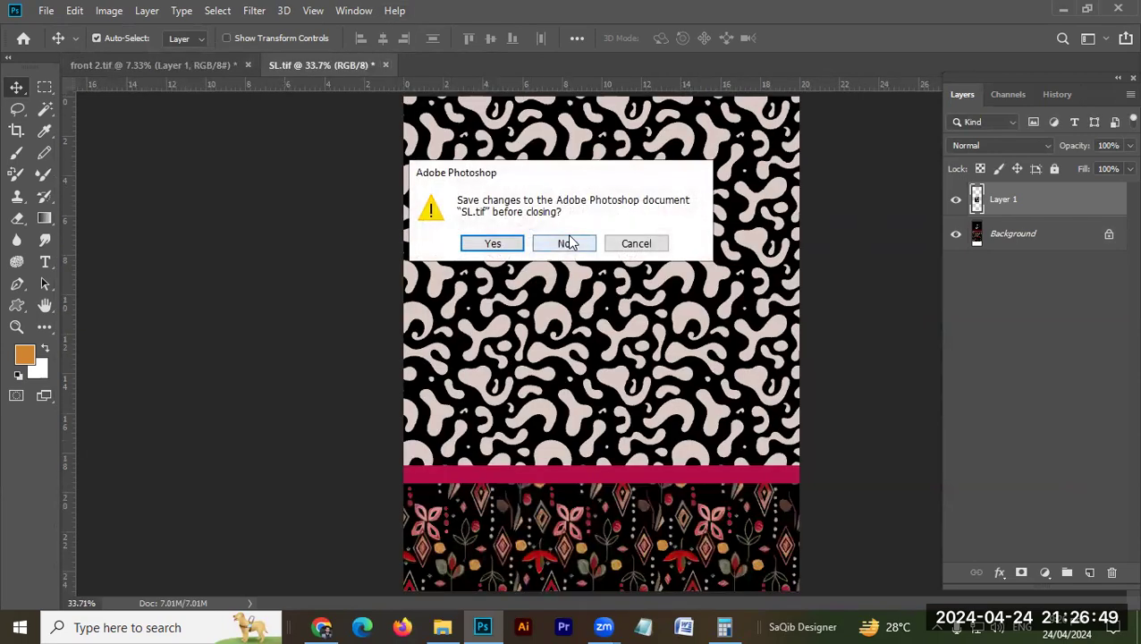
pyautogui.click(569, 241)
# Step: Align the pasted SL artwork layer to the left and bottom edges of the canvas, then clear the selection
pyautogui.moveTo(600, 336); pyautogui.dragTo(625, 390)
pyautogui.moveTo(625, 390); pyautogui.dragTo(620, 242)
pyautogui.hotkey('ctrl', 'a')
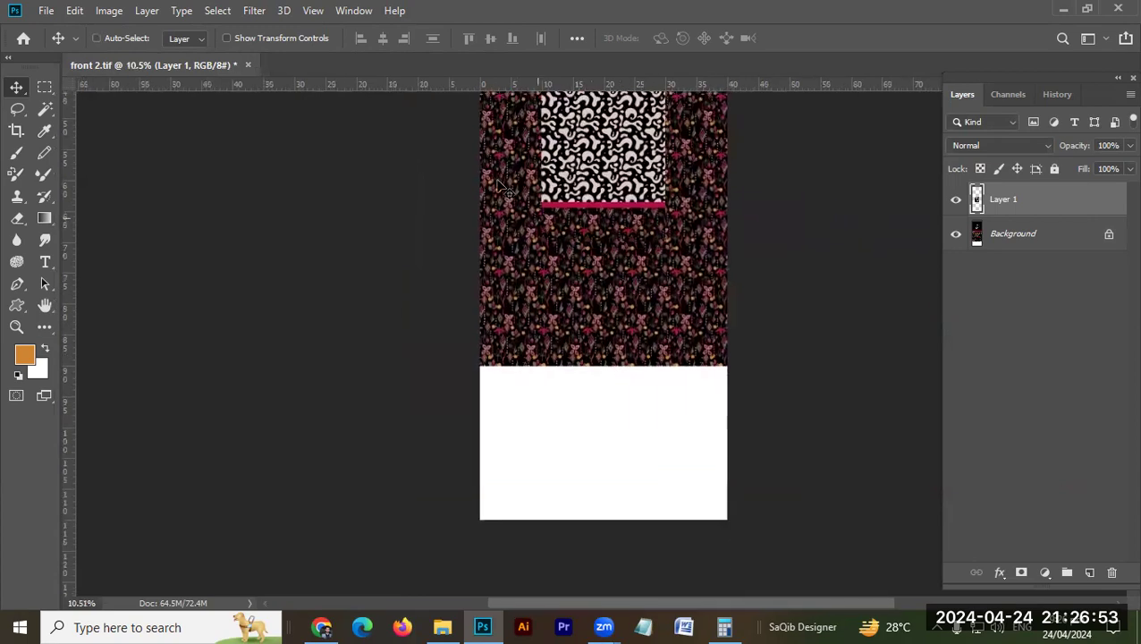
pyautogui.click(358, 37)
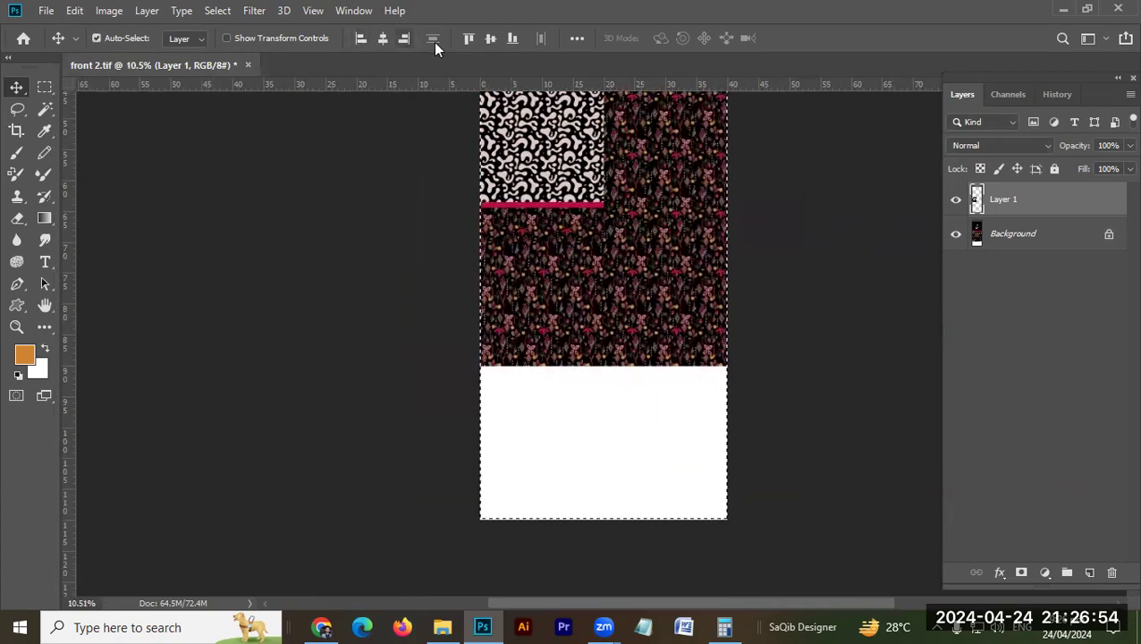
pyautogui.click(508, 41)
pyautogui.hotkey('ctrl', 'd')
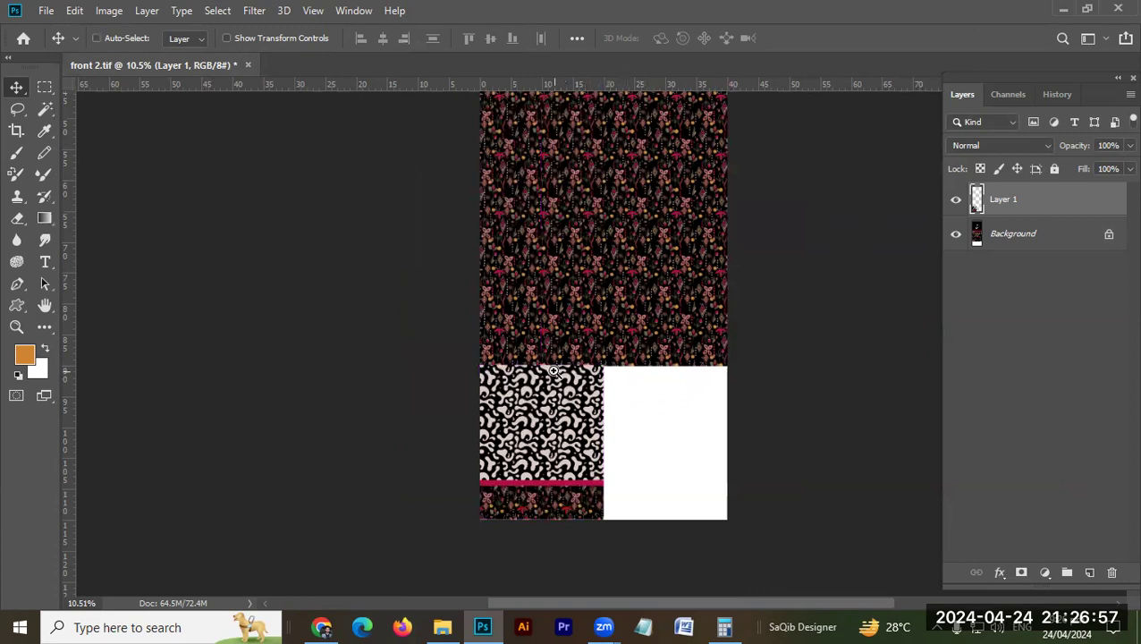
# Step: Extend the canvas height by 2 inches relative to its current size, anchored at the top centre
pyautogui.moveTo(532, 526); pyautogui.dragTo(635, 426)
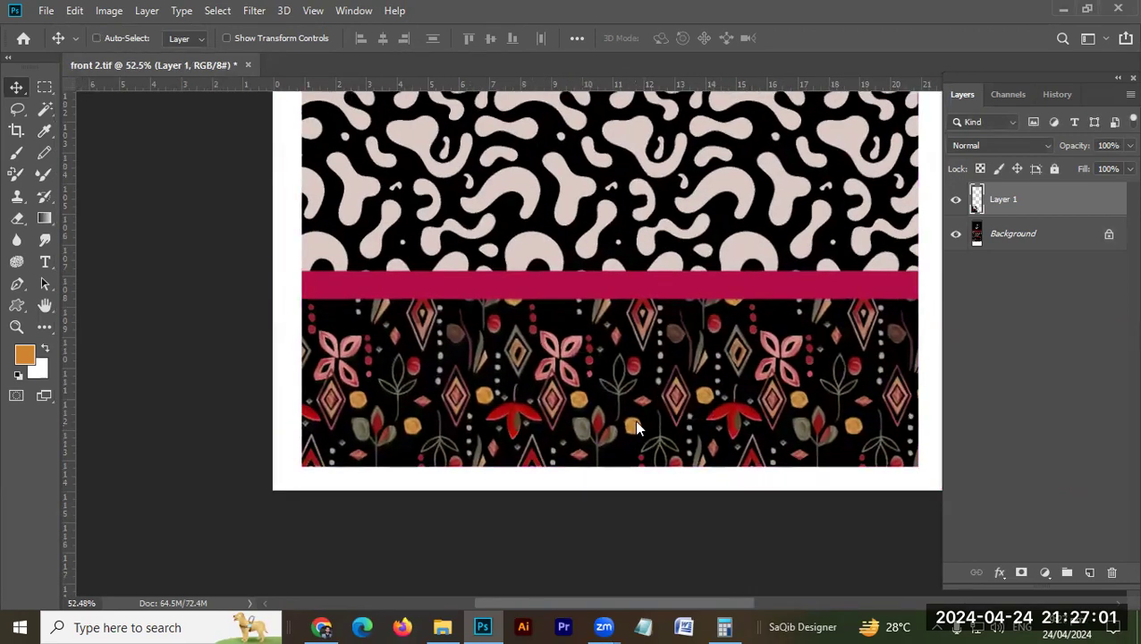
pyautogui.hotkey('ctrl', 'alt', 'c')
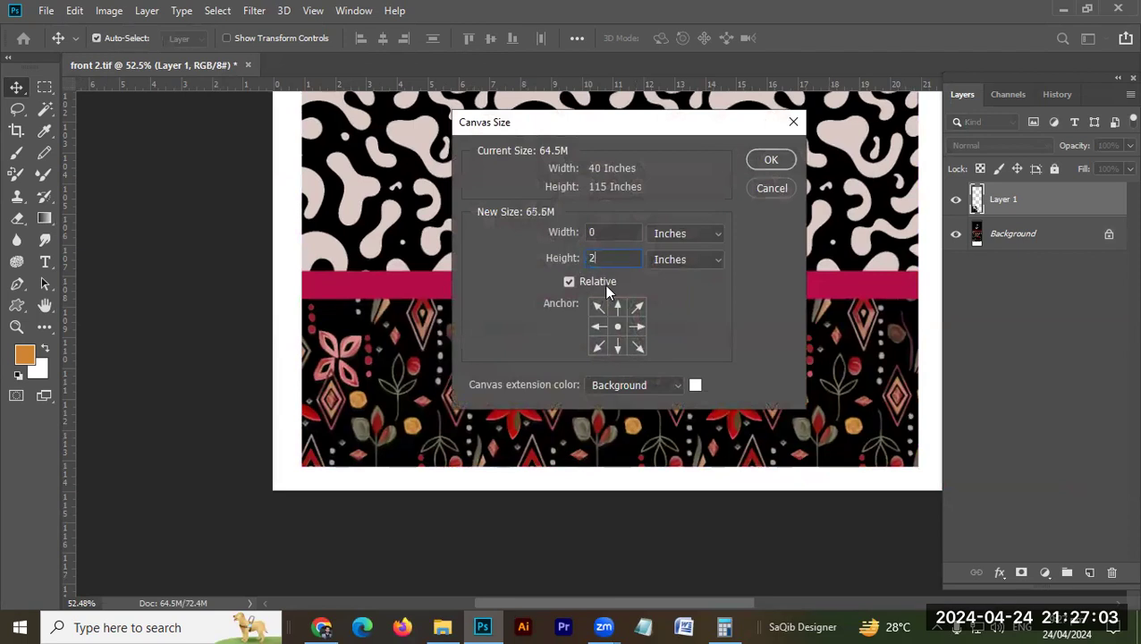
pyautogui.click(618, 308)
pyautogui.click(767, 160)
# Step: Place the SL artwork layer with a thin white gap below the floral pattern, flush with the canvas's left edge, and clear the selection
pyautogui.moveTo(552, 376); pyautogui.dragTo(519, 373)
pyautogui.press('Right')
pyautogui.press('Right')
pyautogui.press('Right')
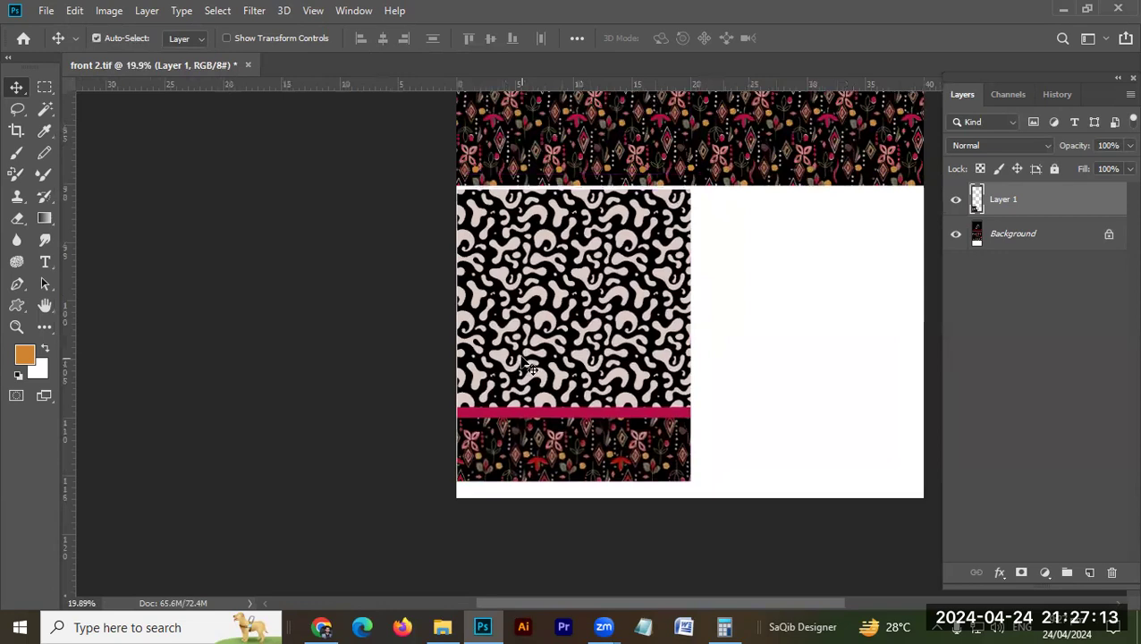
pyautogui.hotkey('ctrl', 'a')
pyautogui.click(360, 39)
pyautogui.hotkey('ctrl', 'd')
# Step: Duplicate the SL artwork as a horizontally mirrored copy filling the blank area beside it, then clear the selection
pyautogui.hotkey('ctrl', 'a')
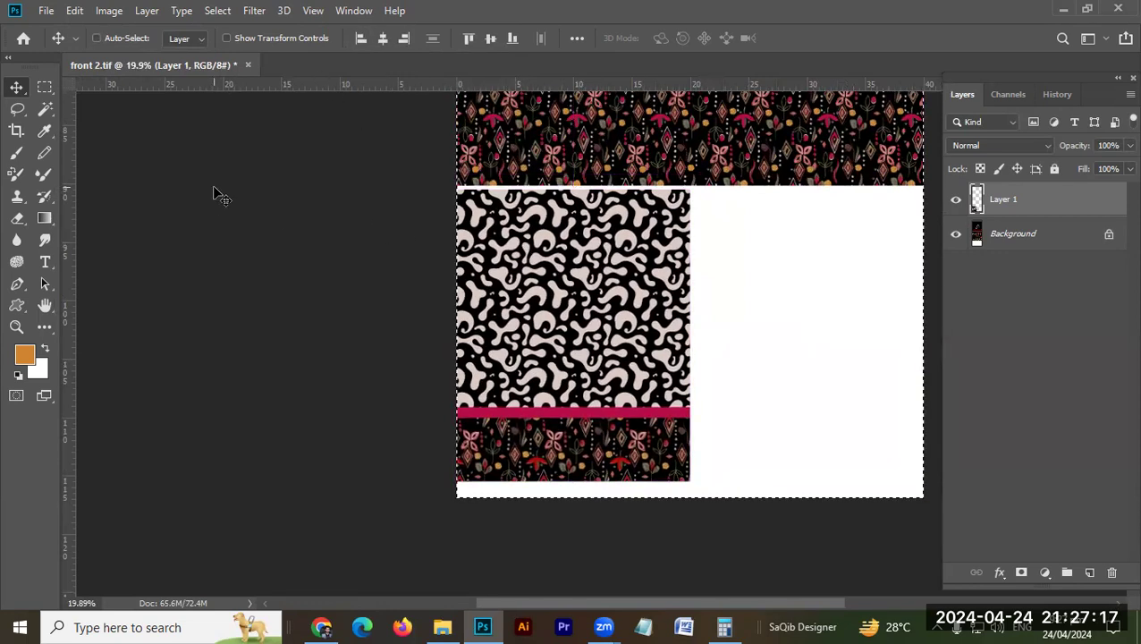
pyautogui.hotkey('alt', 'e')
pyautogui.press('a')
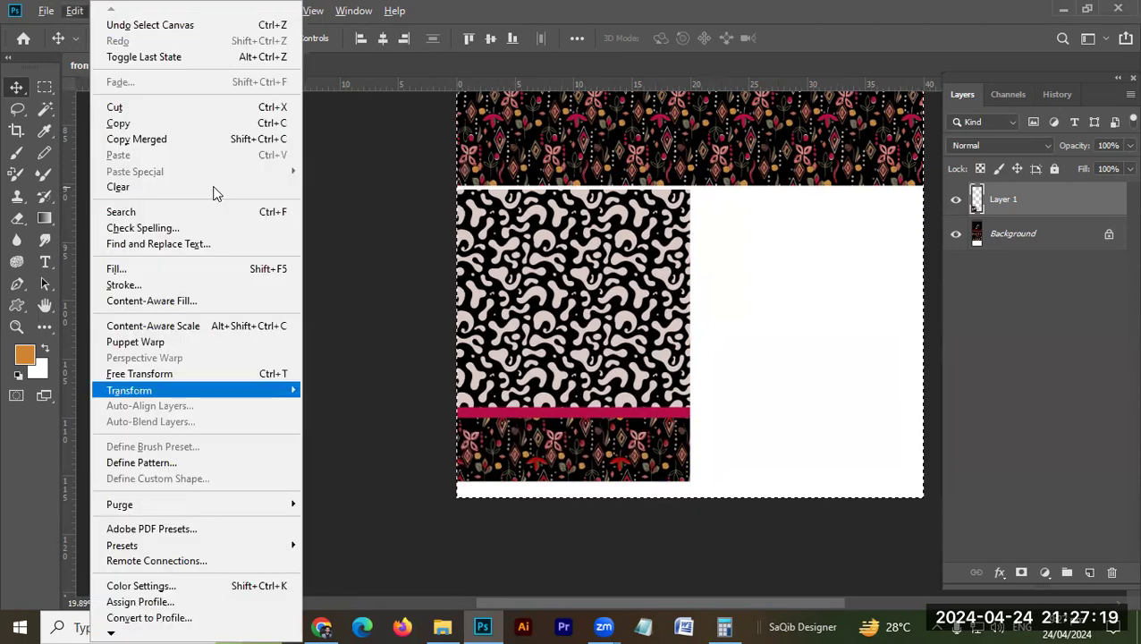
pyautogui.press('h')
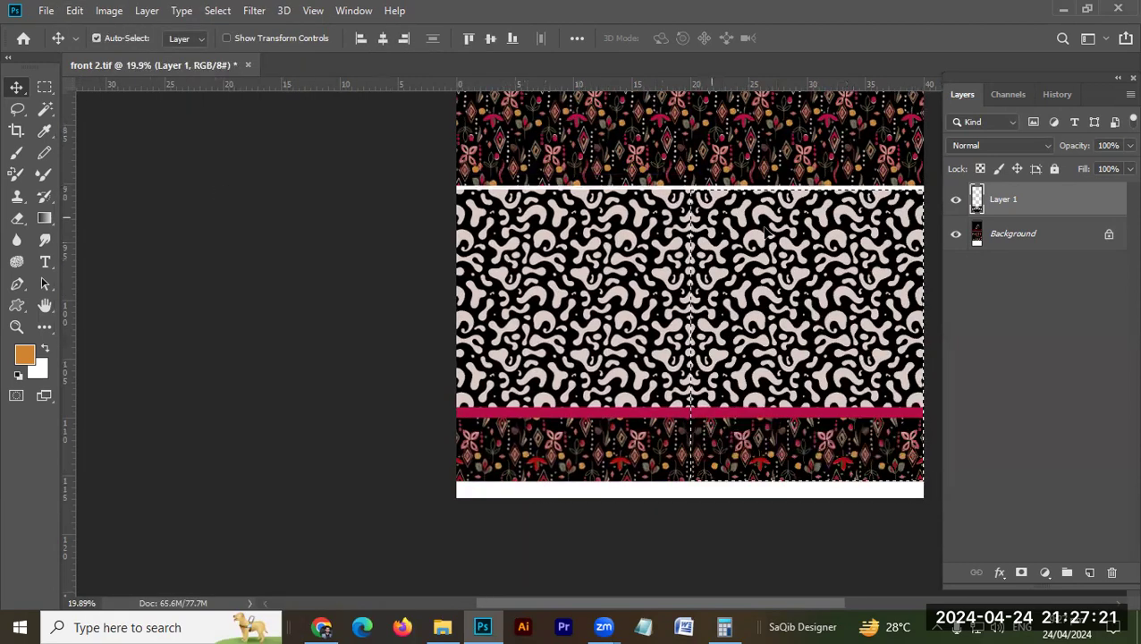
pyautogui.hotkey('ctrl', 'd')
# Step: Crop the canvas's lower edge to reduce the white strip beneath the two SL panels
pyautogui.moveTo(778, 286); pyautogui.dragTo(680, 323)
pyautogui.moveTo(636, 424); pyautogui.dragTo(781, 412)
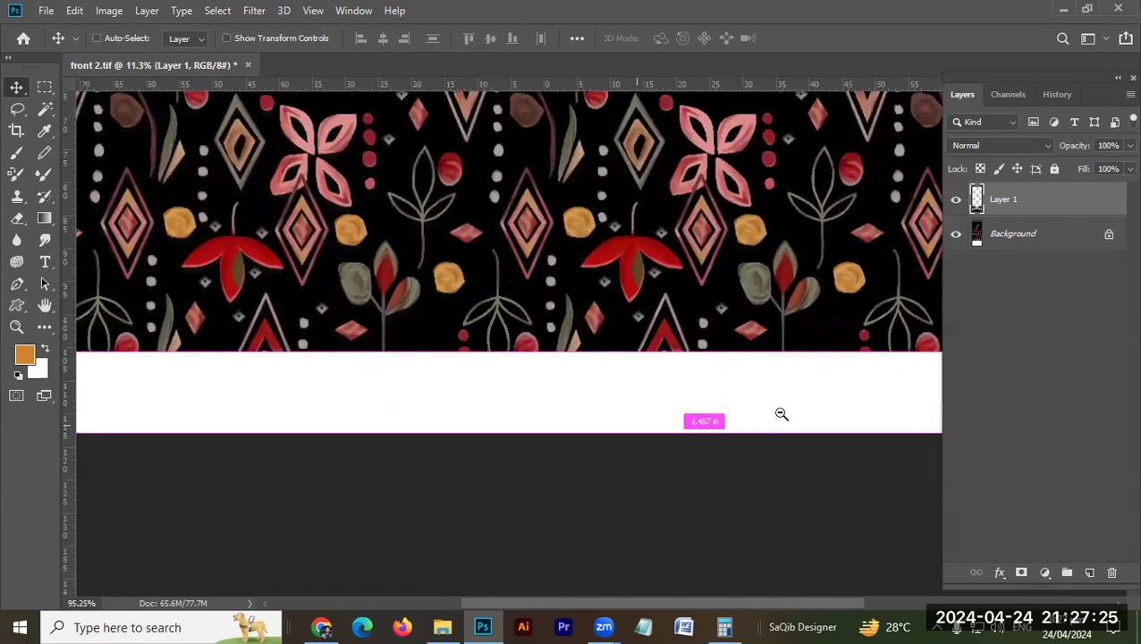
pyautogui.press('c')
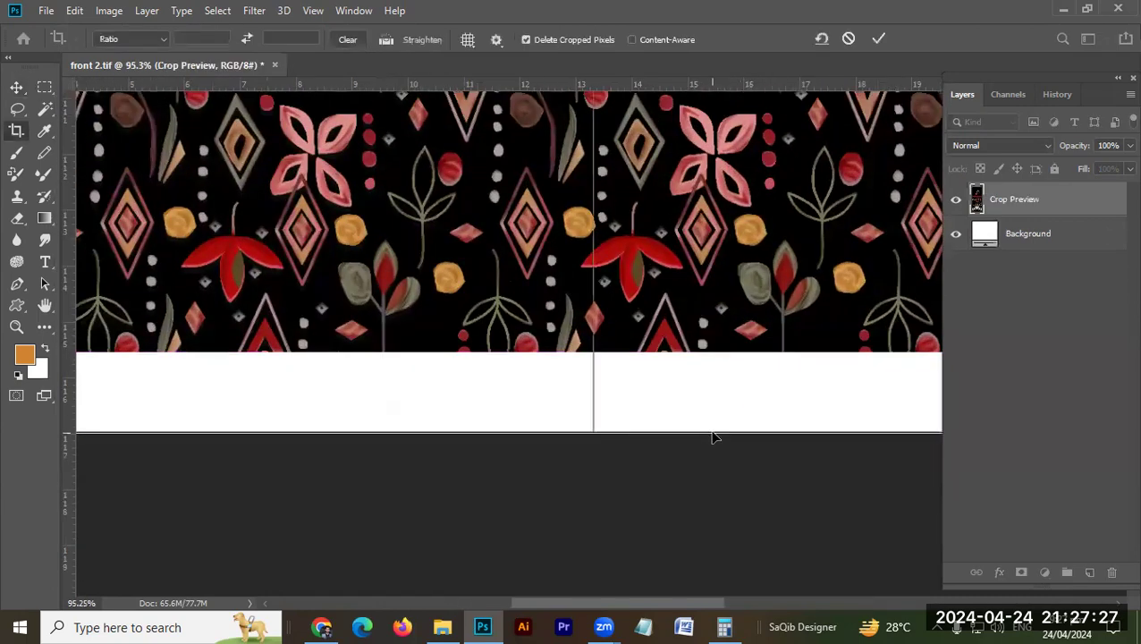
pyautogui.moveTo(713, 434); pyautogui.dragTo(700, 393)
pyautogui.press('Return')
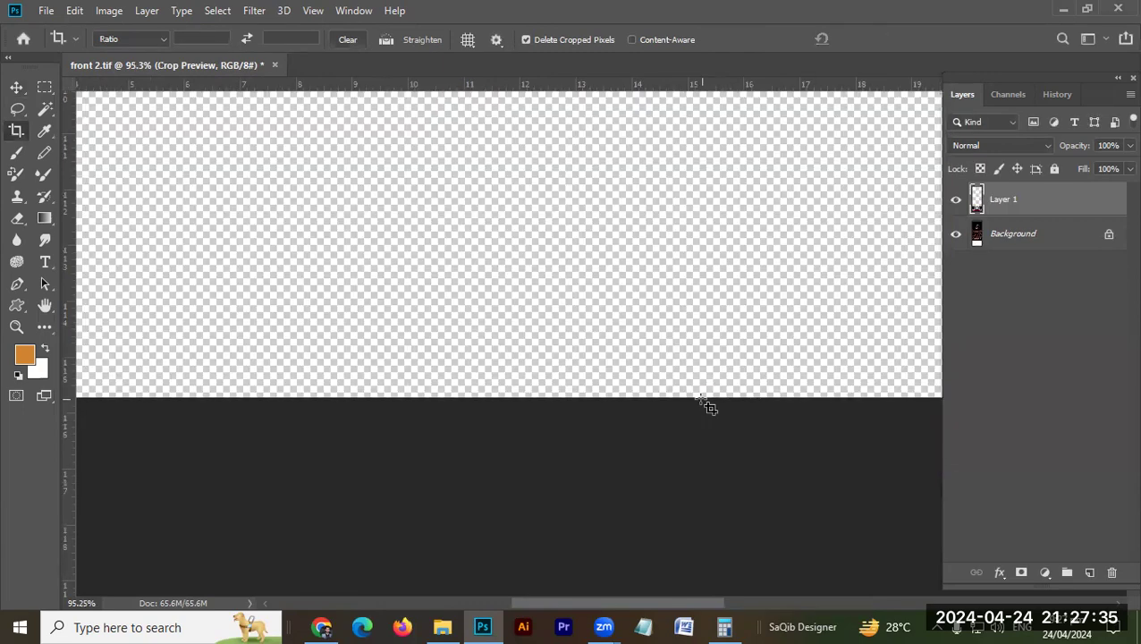
# Step: Merge the SL panels into the background and duplicate the combined artwork onto a new layer
pyautogui.hotkey('ctrl', '0')
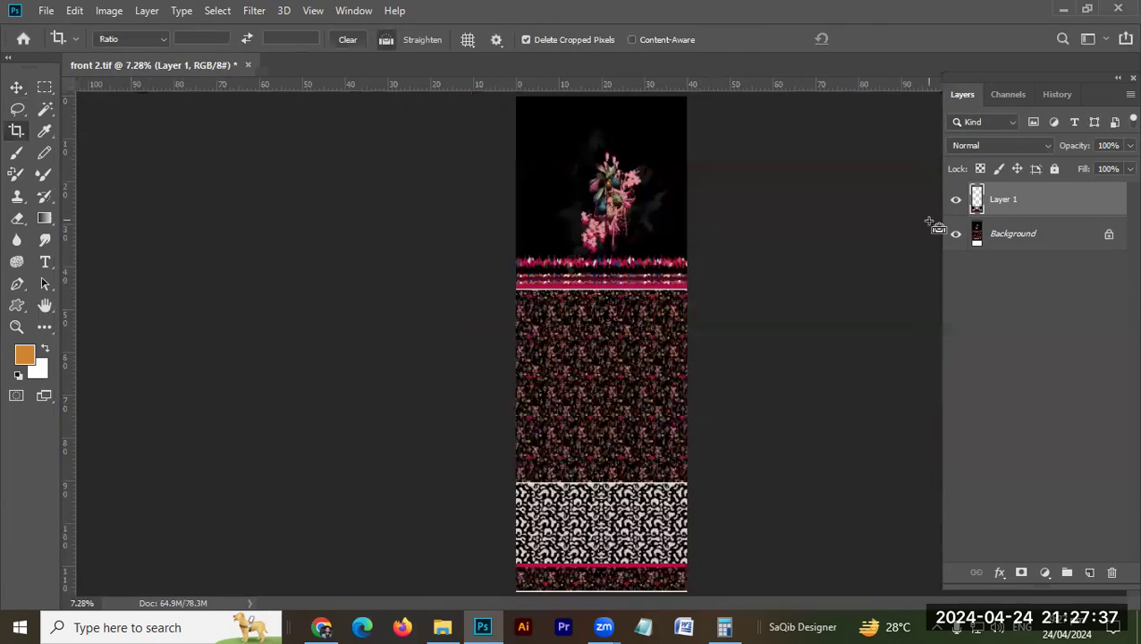
pyautogui.hotkey('ctrl', 'e')
pyautogui.scroll(1, 597, 303)
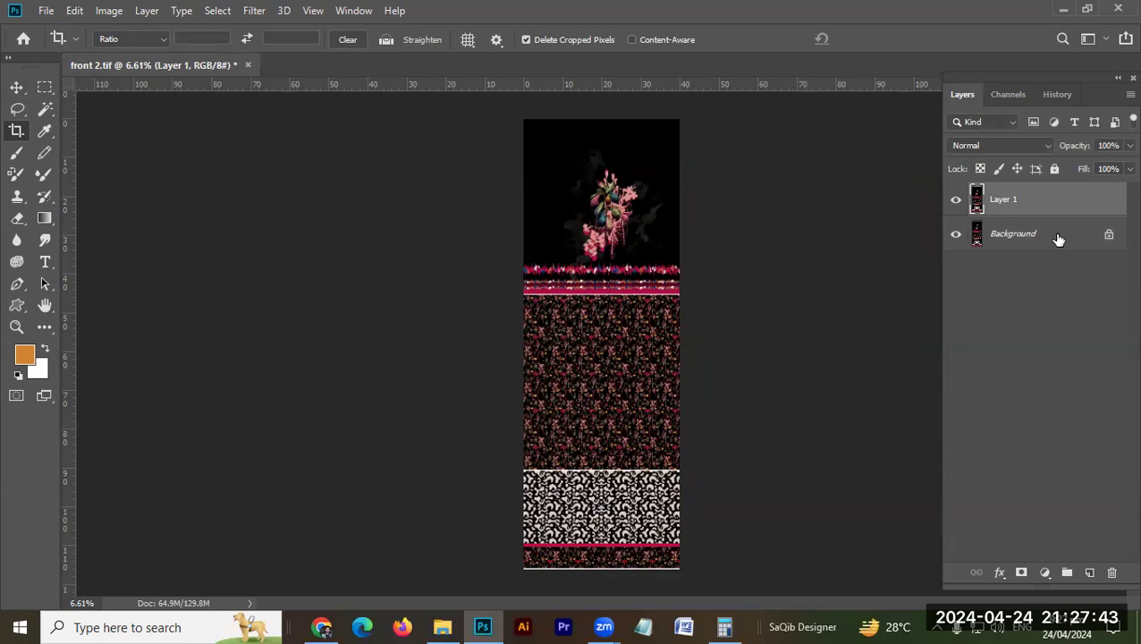
# Step: Fill the Background layer with white and shift the combined artwork layer up to leave a white strip below it
pyautogui.click(1042, 237)
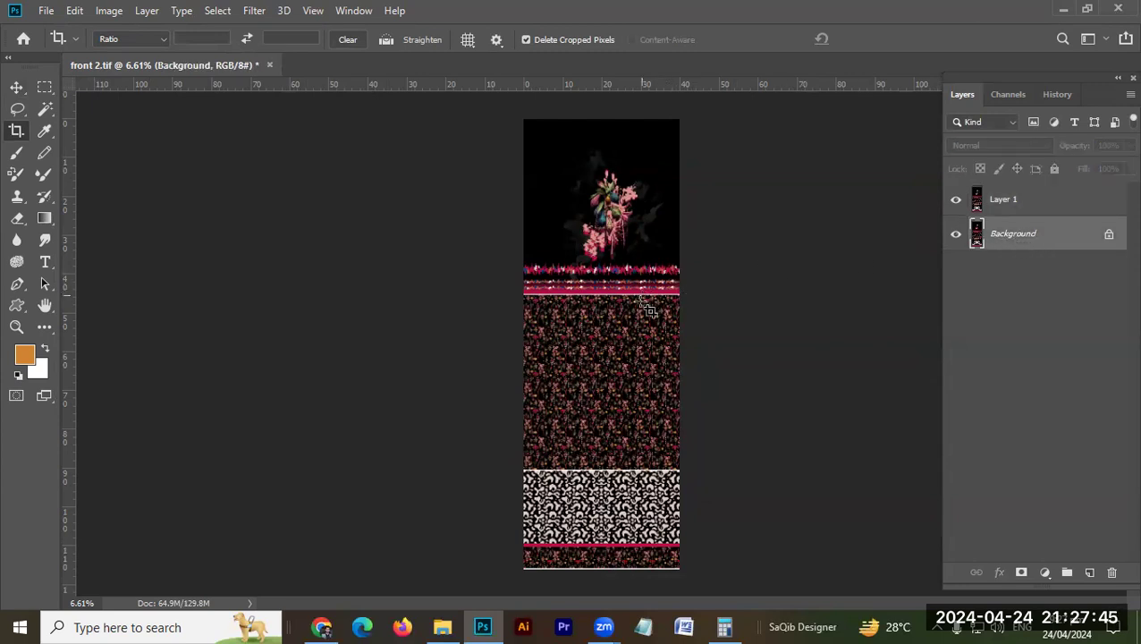
pyautogui.press('v')
pyautogui.moveTo(646, 349); pyautogui.dragTo(722, 217)
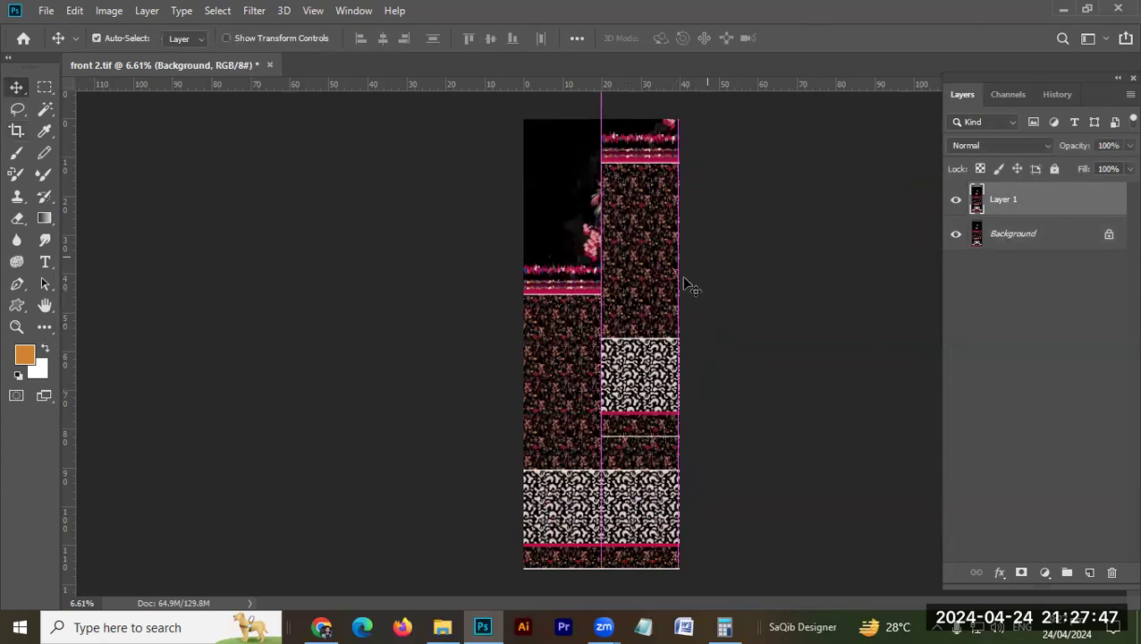
pyautogui.click(1079, 237)
pyautogui.hotkey('ctrl', 'BackSpace')
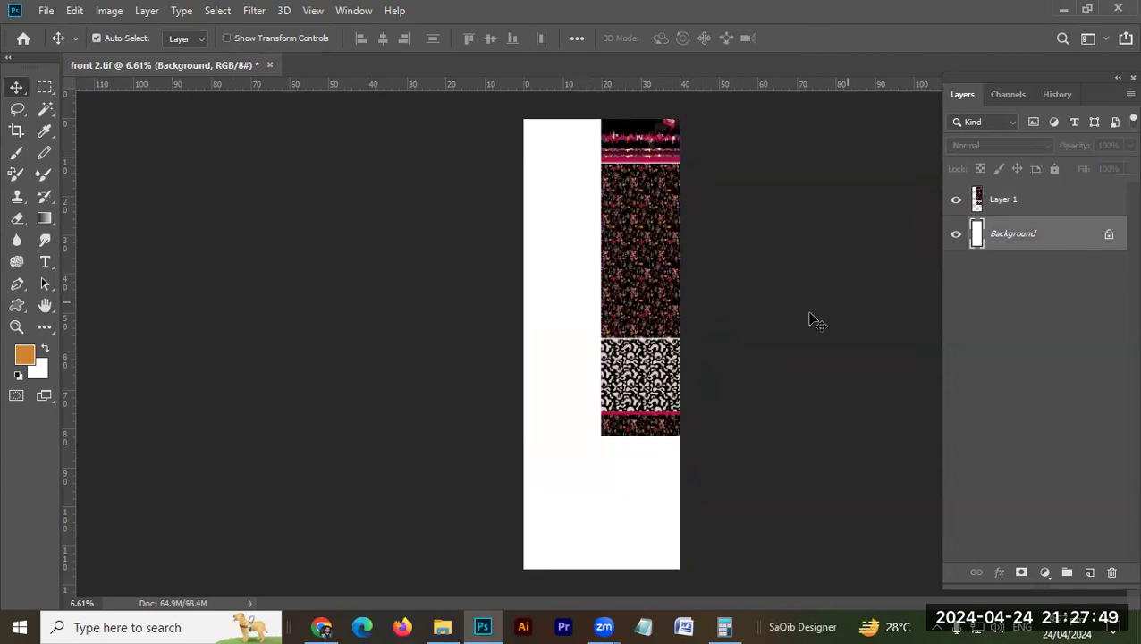
pyautogui.moveTo(669, 310); pyautogui.dragTo(576, 409)
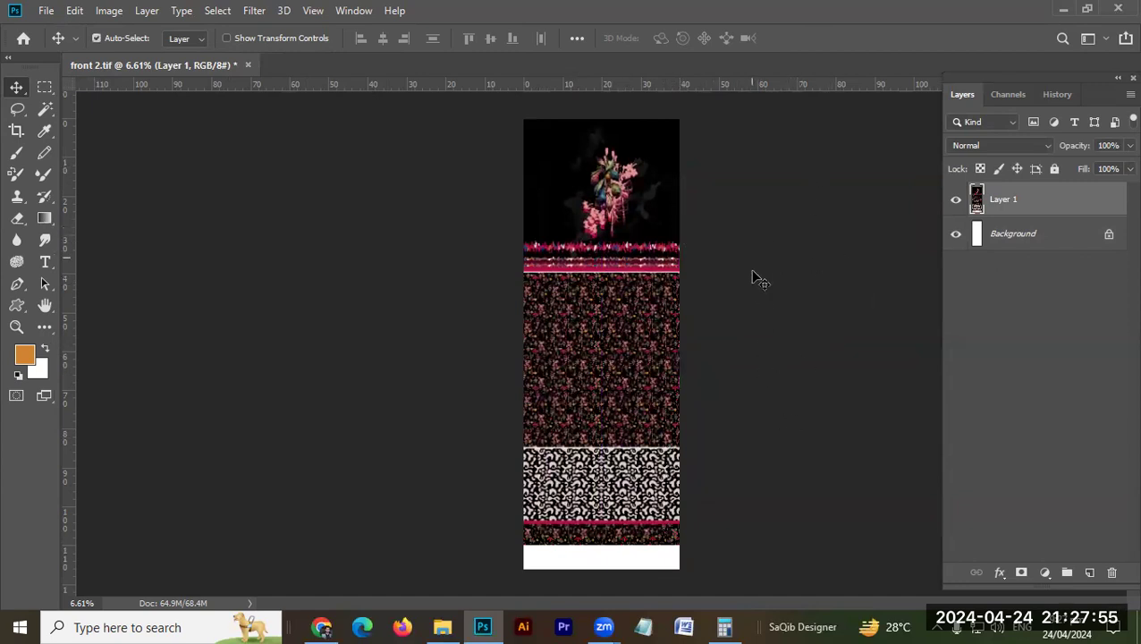
# Step: Extend the canvas width by 45 inches relative to its current size, anchored at the middle left
pyautogui.press('ctrl')
pyautogui.hotkey('ctrl', 'alt', 'c')
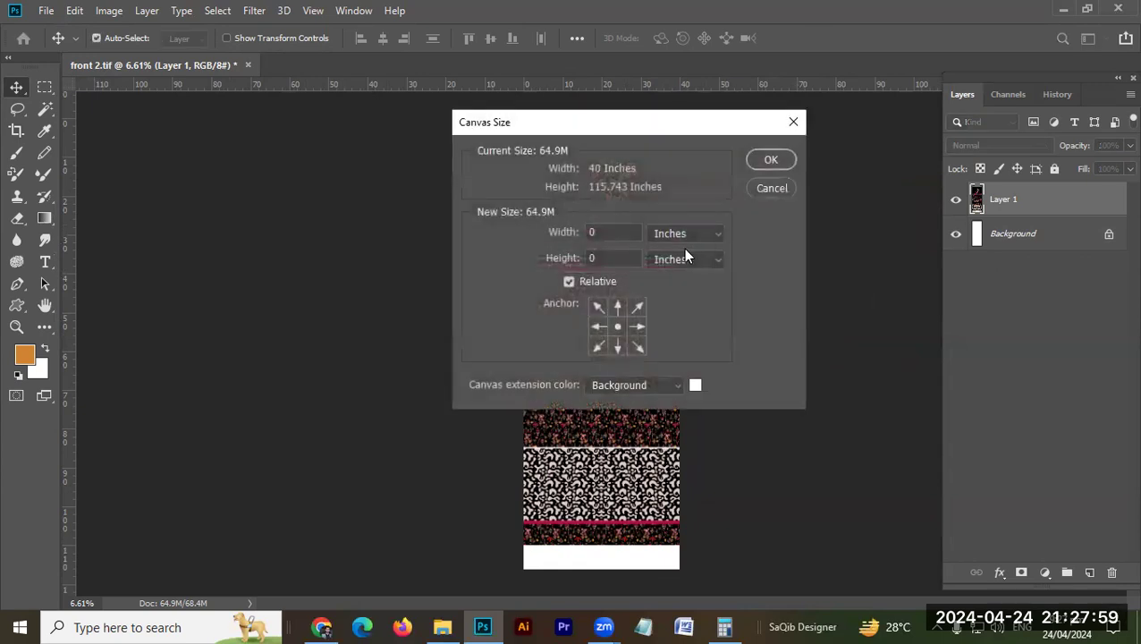
pyautogui.moveTo(603, 233); pyautogui.dragTo(573, 234)
pyautogui.click(598, 327)
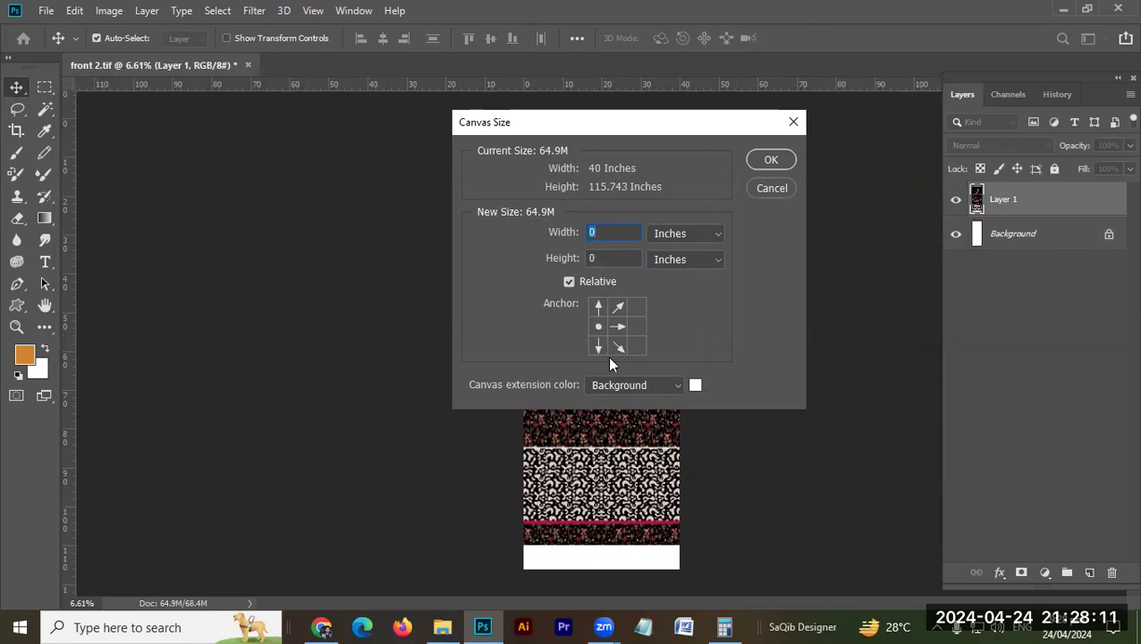
pyautogui.click(640, 328)
pyautogui.click(600, 328)
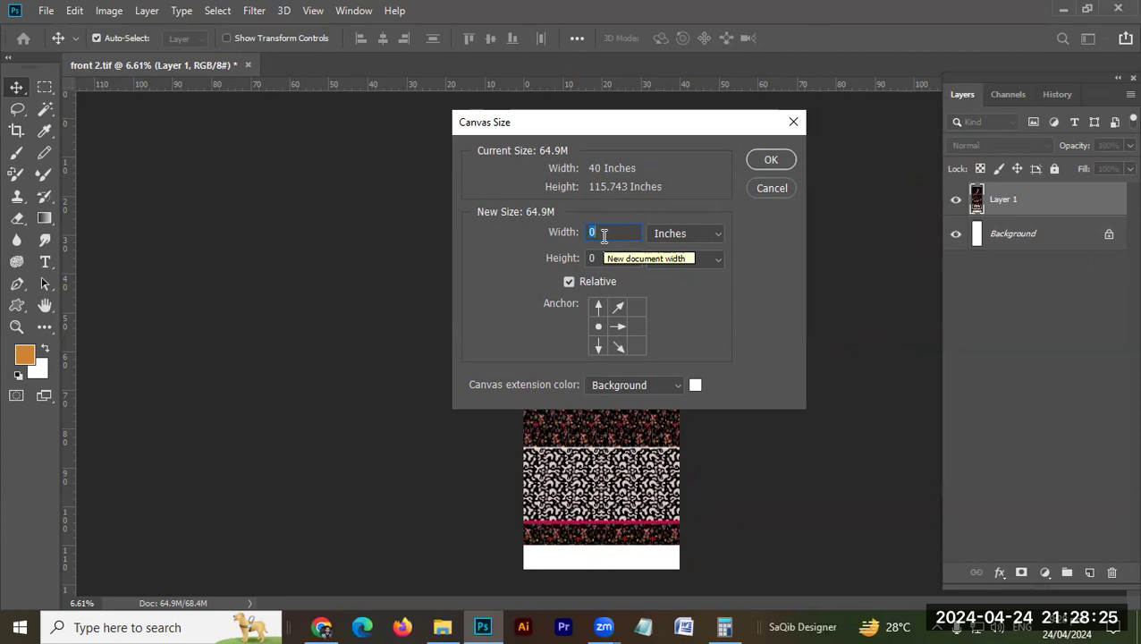
pyautogui.write('45')
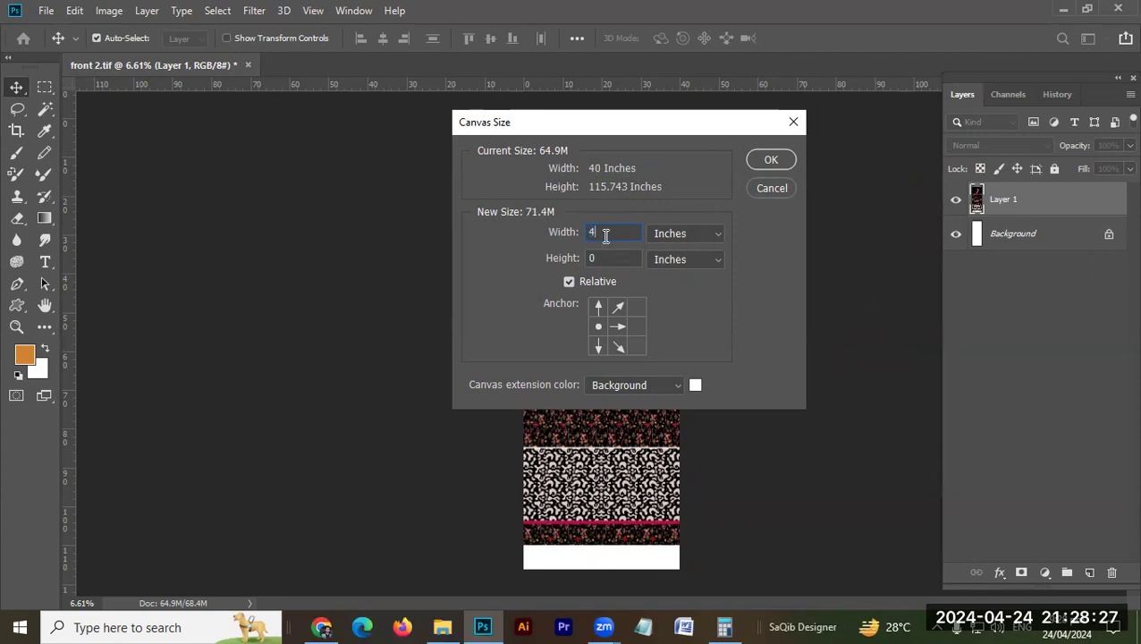
pyautogui.click(768, 157)
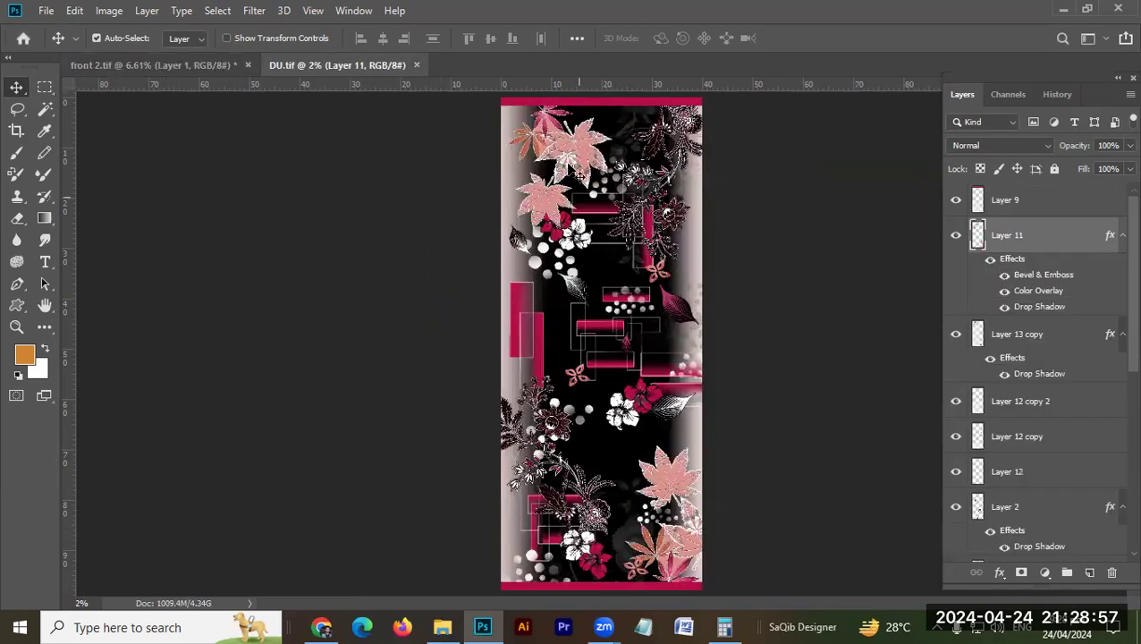
# Step: Flatten all layers of DU.tif into a single background
pyautogui.hotkey('ctrl', 'shift', 'e')
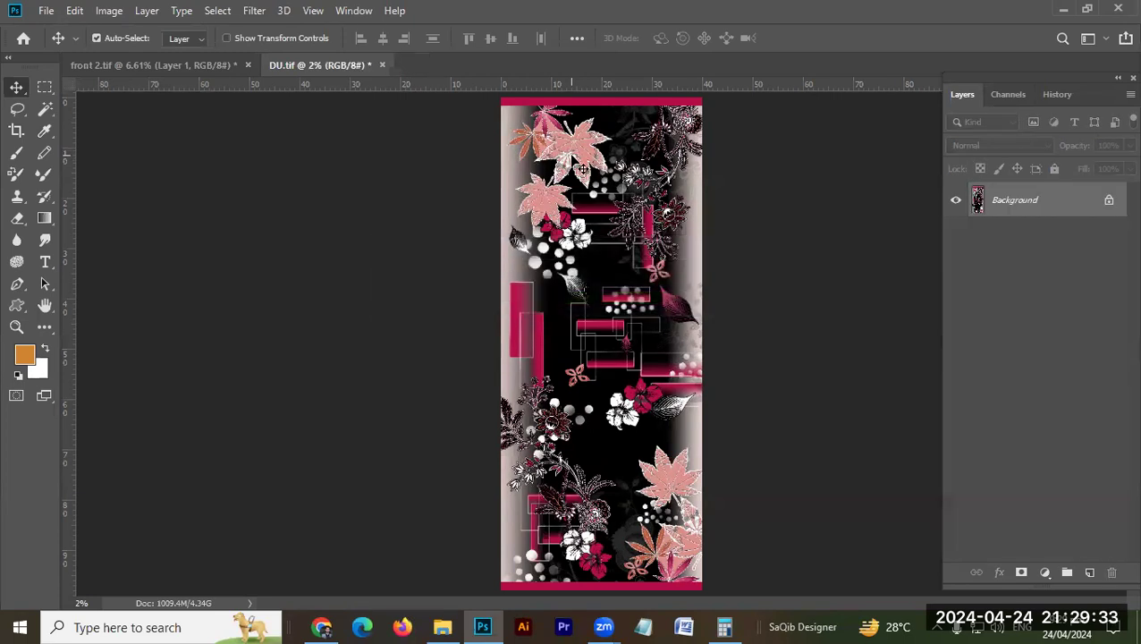
# Step: Reduce the resolution of DU.tif to 70 pixels/inch, keeping its 40 by 98 inch size
pyautogui.press('ctrl')
pyautogui.hotkey('ctrl', 'alt', 'i')
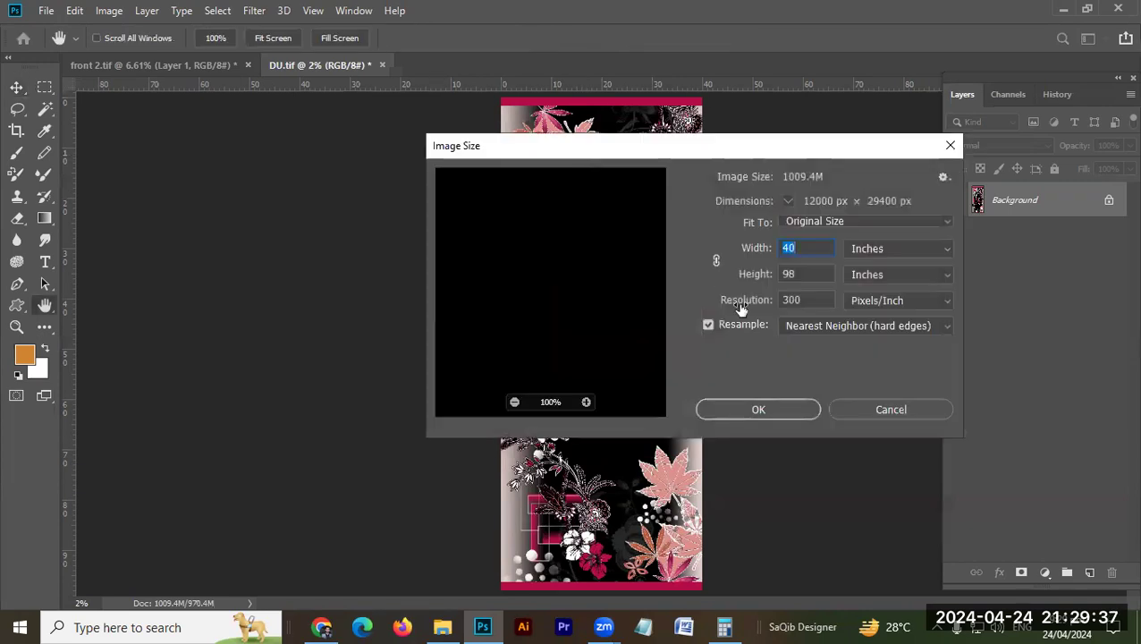
pyautogui.moveTo(808, 301); pyautogui.dragTo(769, 301)
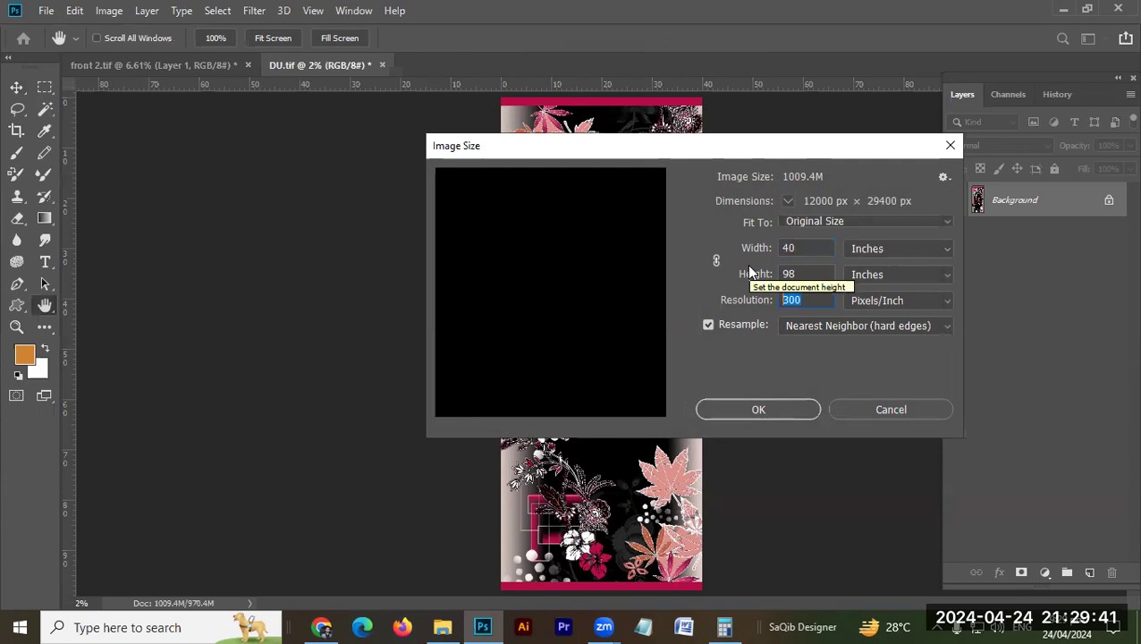
pyautogui.write('72')
pyautogui.press('Return')
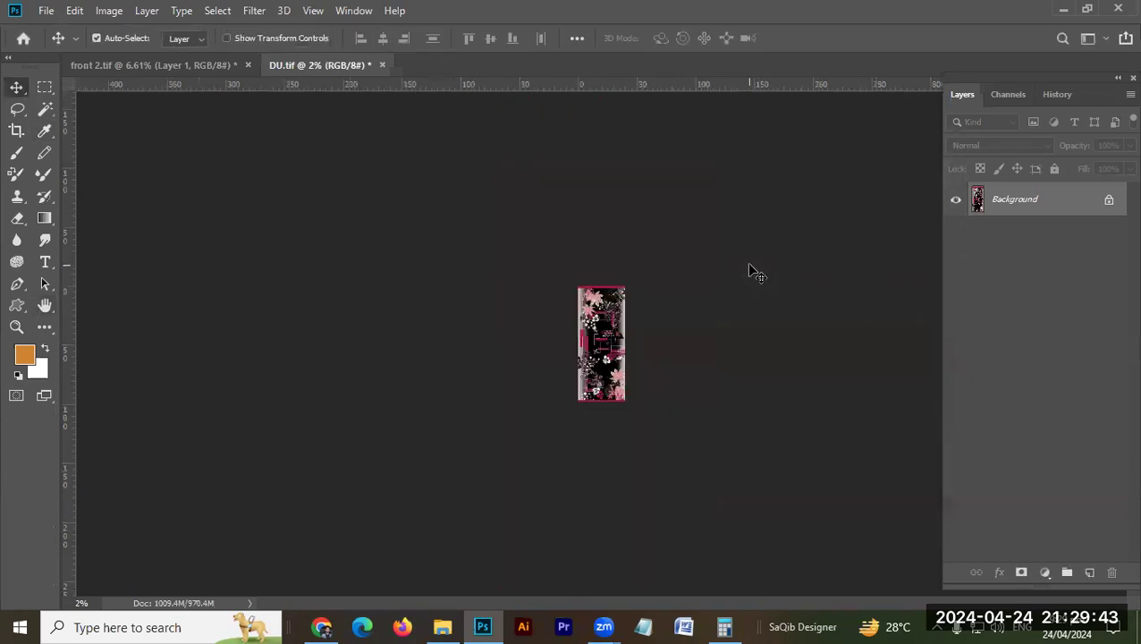
pyautogui.hotkey('ctrl', '0')
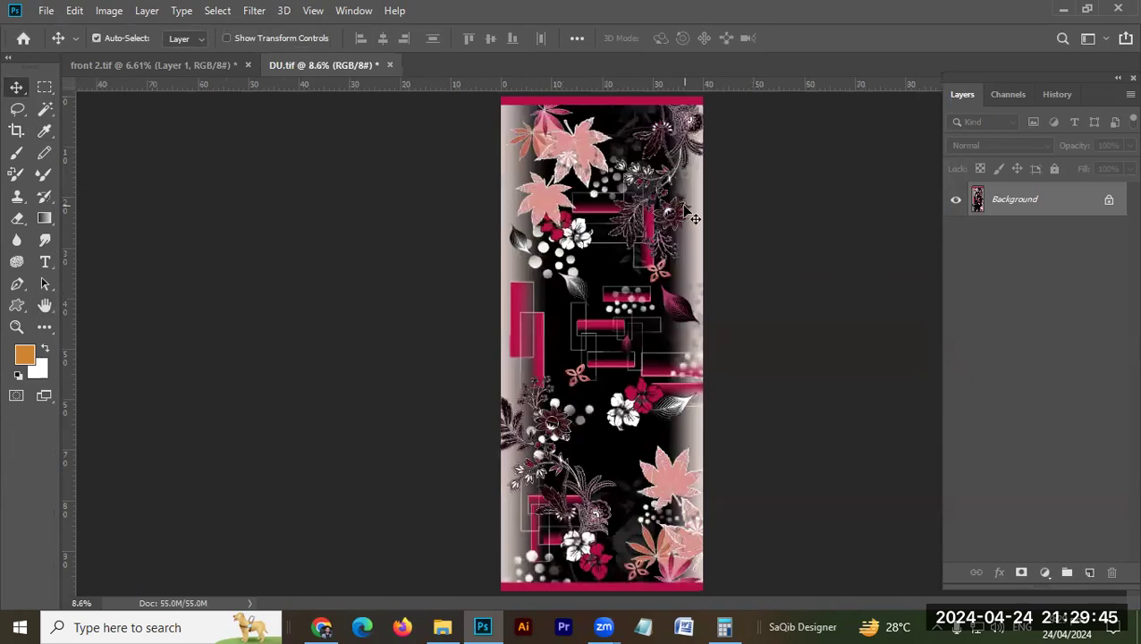
# Step: Copy the DU artwork into front 2.tif and place it on the empty white area beside the combined panels
pyautogui.moveTo(205, 55); pyautogui.dragTo(645, 341)
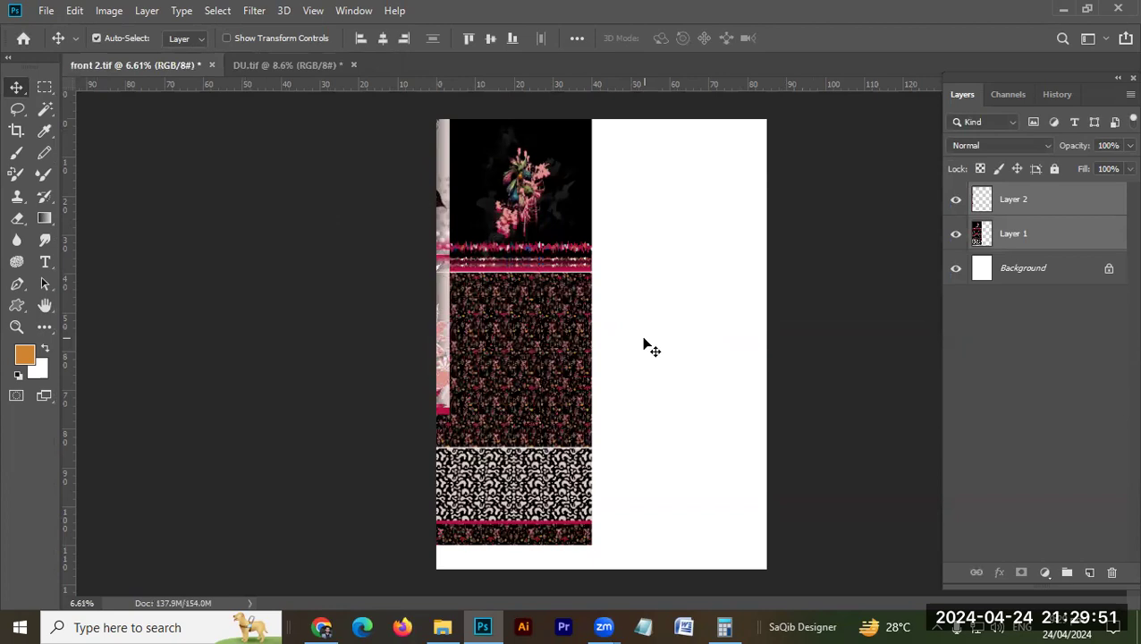
pyautogui.moveTo(442, 304); pyautogui.dragTo(763, 440)
pyautogui.scroll(-3, 655, 354)
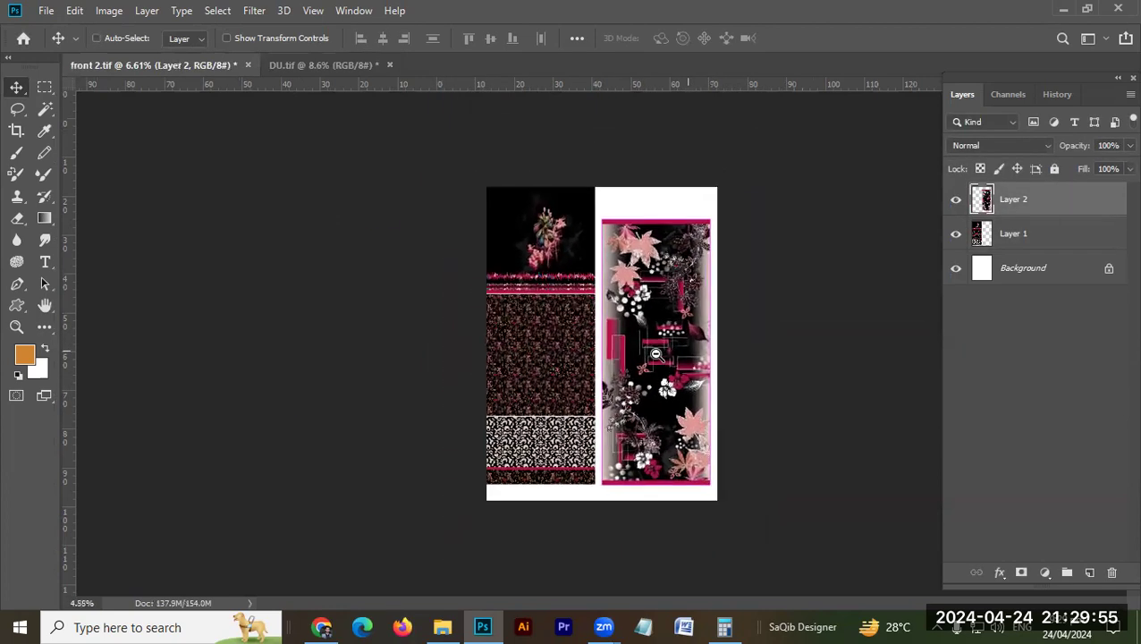
pyautogui.scroll(1, 656, 354)
pyautogui.moveTo(668, 370); pyautogui.dragTo(666, 370)
# Step: Align the combined front, back and sleeve layer to the canvas's left edge, and nudge it right and down for a thin white margin
pyautogui.moveTo(537, 339); pyautogui.dragTo(547, 358)
pyautogui.hotkey('ctrl', 'a')
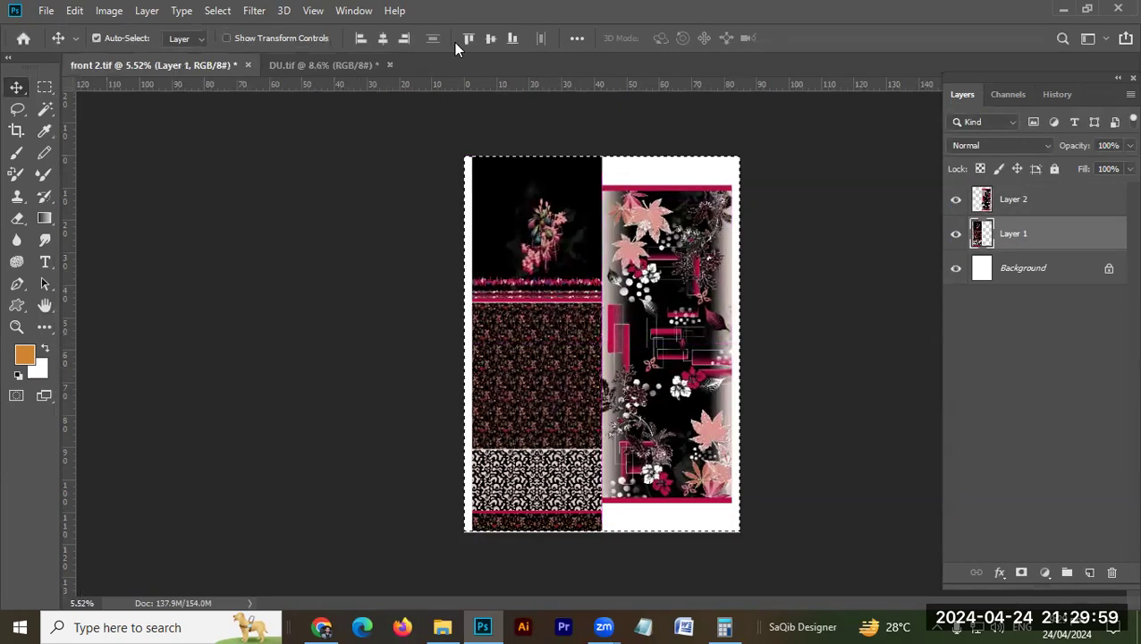
pyautogui.click(361, 38)
pyautogui.hotkey('ctrl', 'd')
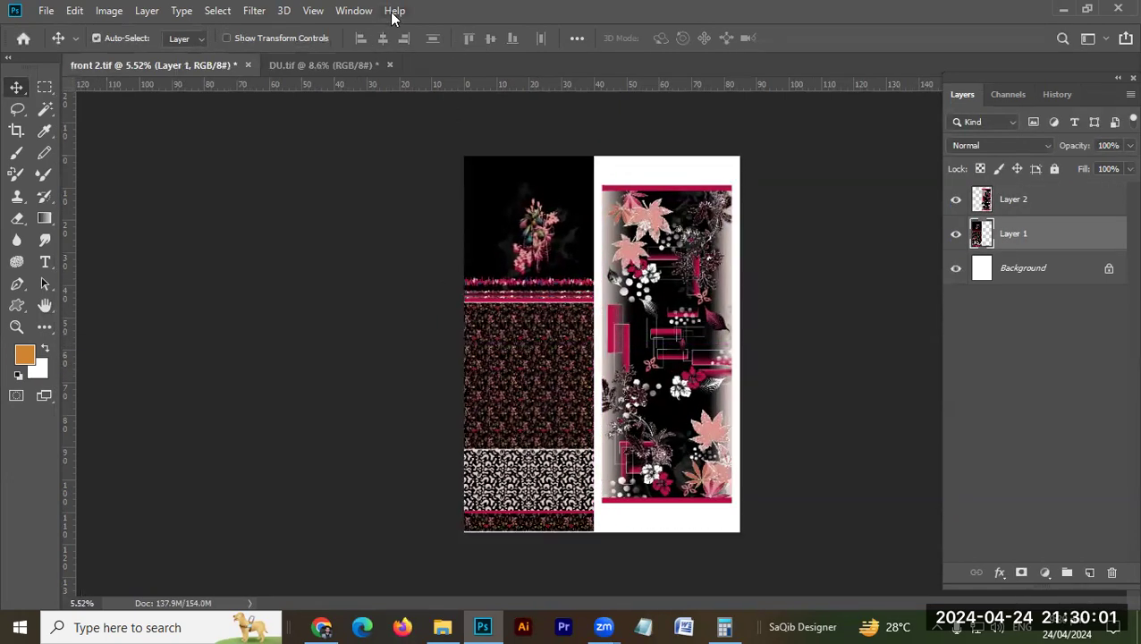
pyautogui.hotkey('shift', 'Right')
pyautogui.hotkey('shift', 'Down')
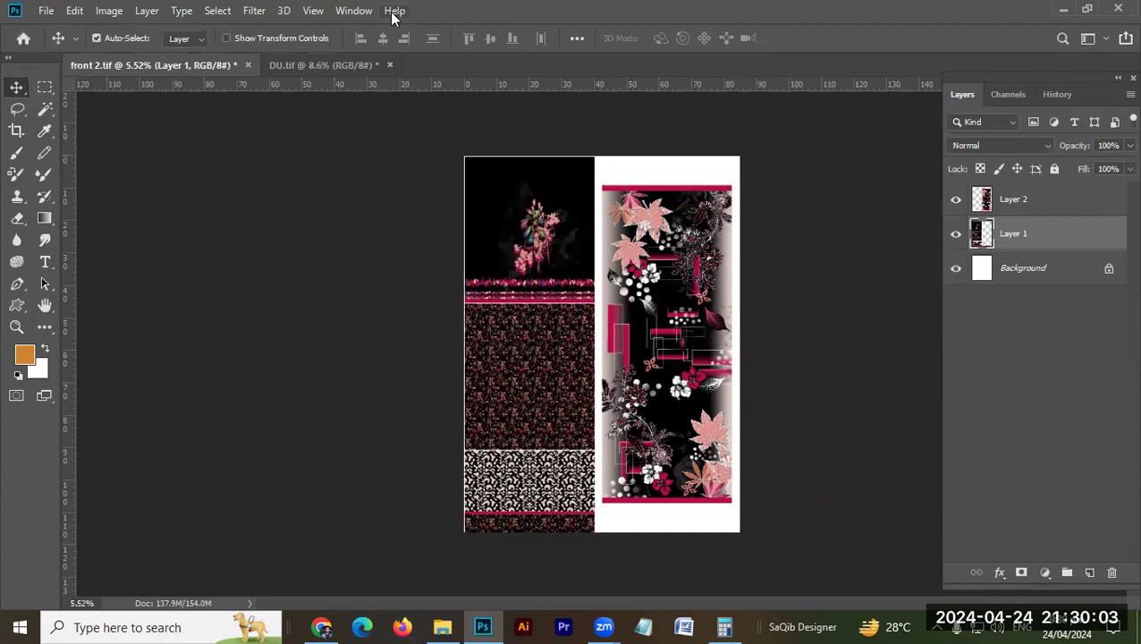
# Step: Move the DU panel up against the combined front artwork and centre it vertically on the canvas
pyautogui.moveTo(674, 313); pyautogui.dragTo(672, 324)
pyautogui.hotkey('shift', 'Left')
pyautogui.hotkey('shift', 'Left')
pyautogui.hotkey('shift', 'Left')
pyautogui.hotkey('shift', 'Left')
pyautogui.hotkey('shift', 'Left')
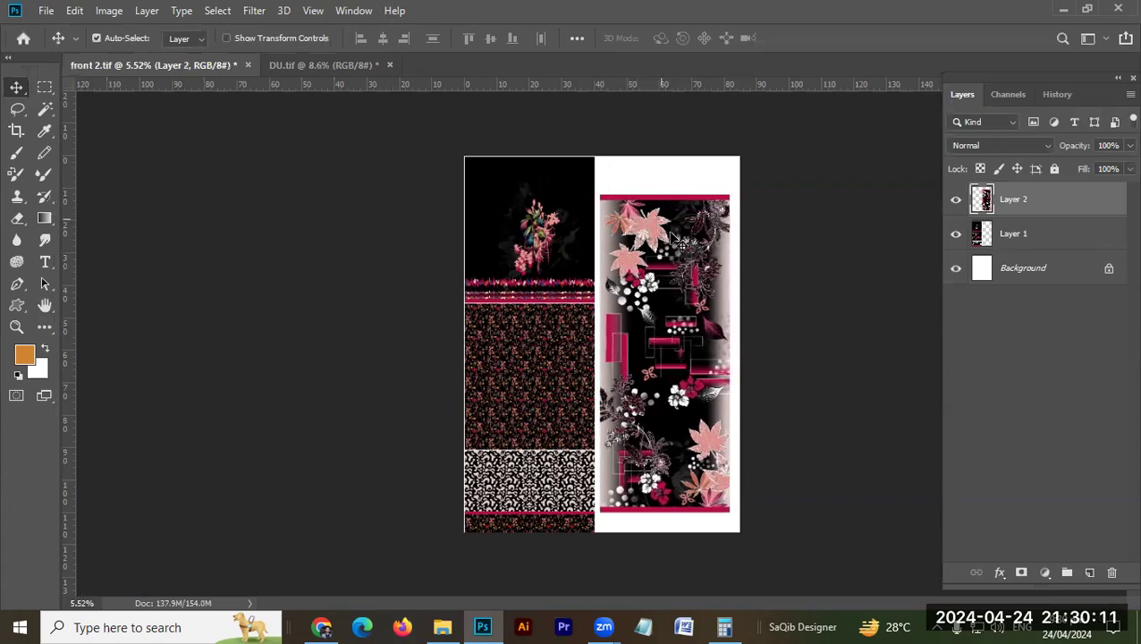
pyautogui.moveTo(676, 244); pyautogui.dragTo(671, 264)
pyautogui.moveTo(628, 169); pyautogui.dragTo(701, 204)
pyautogui.click(687, 268)
pyautogui.hotkey('ctrl', 'a')
pyautogui.click(488, 38)
pyautogui.hotkey('ctrl', 'd')
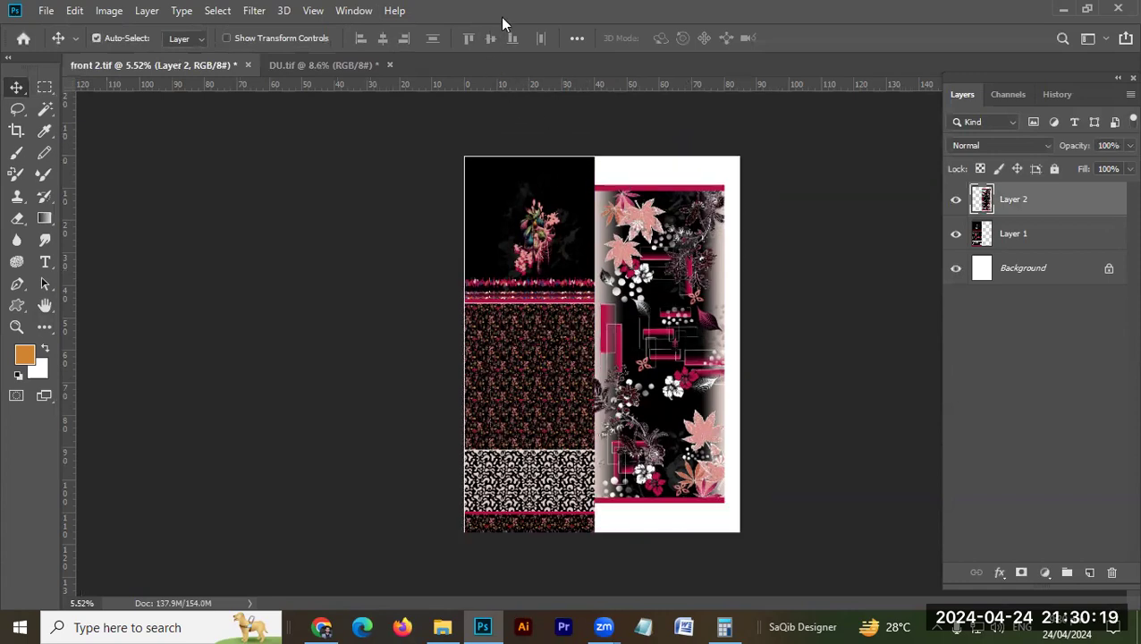
# Step: Nudge the DU panel right to leave a narrow white gap between it and the combined front artwork
pyautogui.hotkey('shift', 'Right')
pyautogui.hotkey('shift', 'Right')
pyautogui.hotkey('shift', 'Right')
pyautogui.hotkey('shift', 'Right')
pyautogui.hotkey('shift', 'Right')
pyautogui.hotkey('shift', 'Right')
pyautogui.hotkey('shift', 'Right')
pyautogui.hotkey('shift', 'Right')
pyautogui.hotkey('shift', 'Right')
pyautogui.hotkey('shift', 'Right')
pyautogui.hotkey('shift', 'Right')
pyautogui.hotkey('shift', 'Right')
pyautogui.hotkey('shift', 'Right')
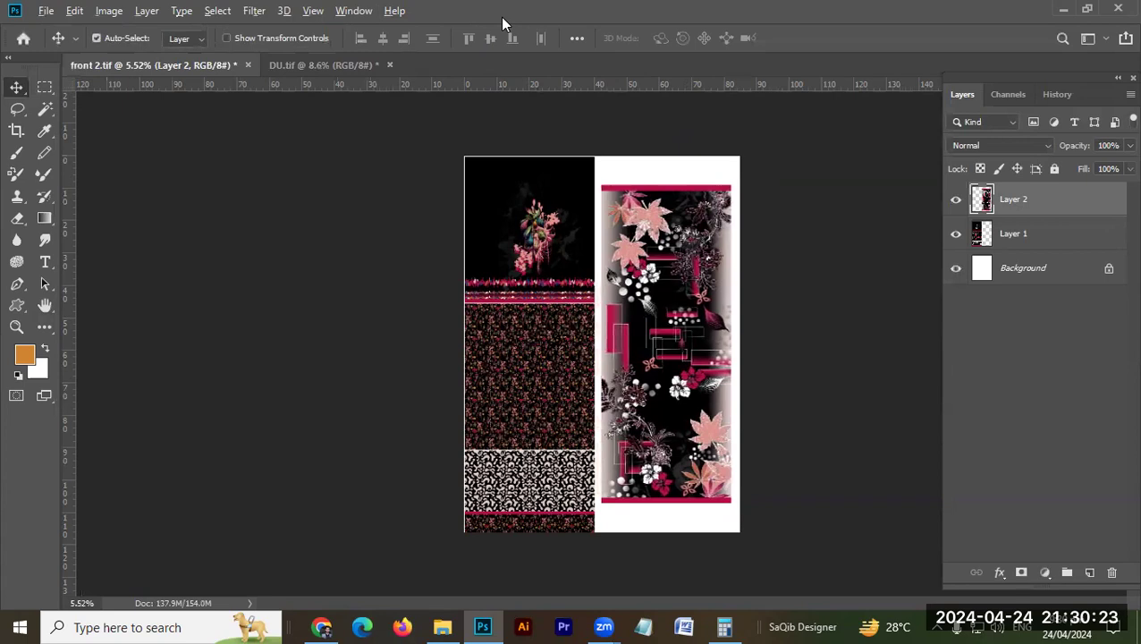
pyautogui.hotkey('alt', 'l')
pyautogui.press('e')
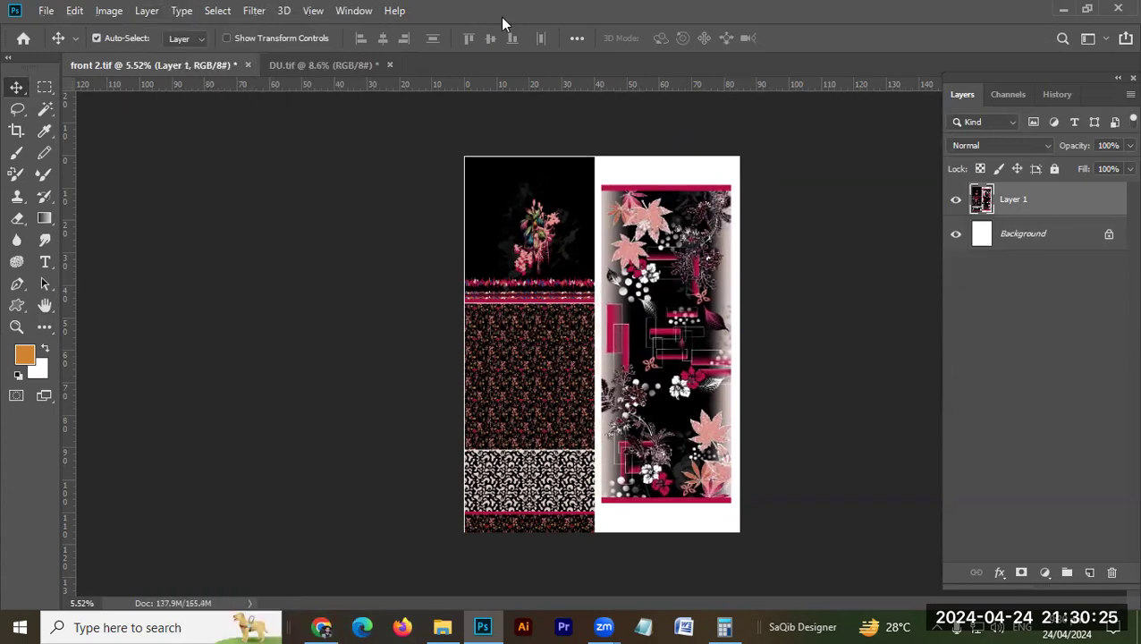
pyautogui.hotkey('ctrl', 'z')
# Step: Flatten all layers of front 2.tif into the background and close DU.tif without saving its changes
pyautogui.hotkey('alt', 'l')
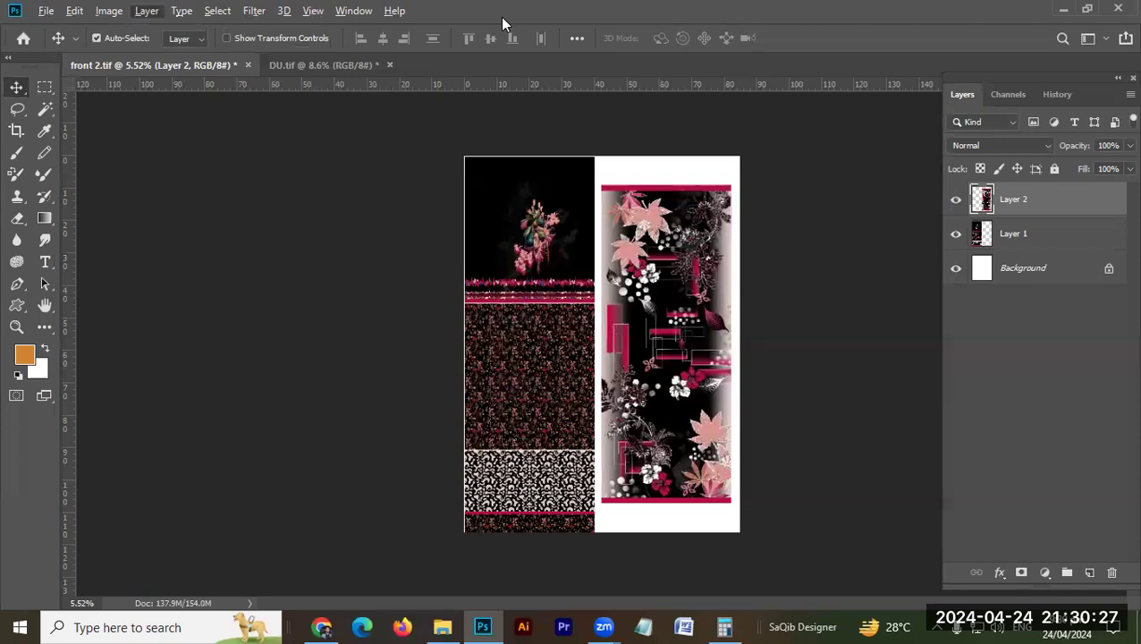
pyautogui.press('f')
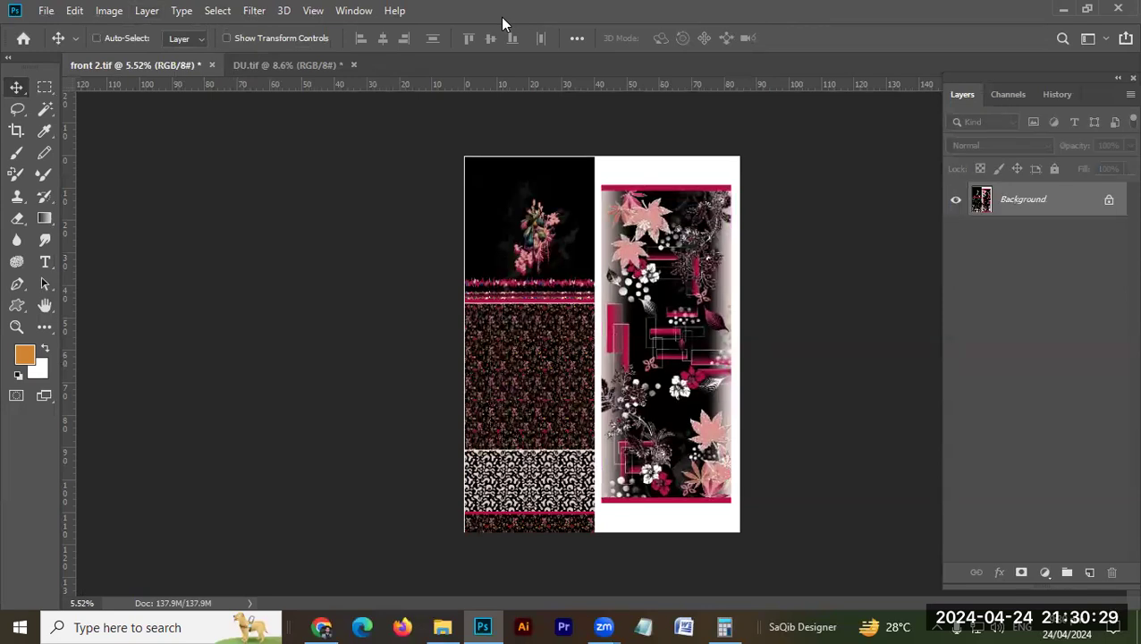
pyautogui.click(352, 65)
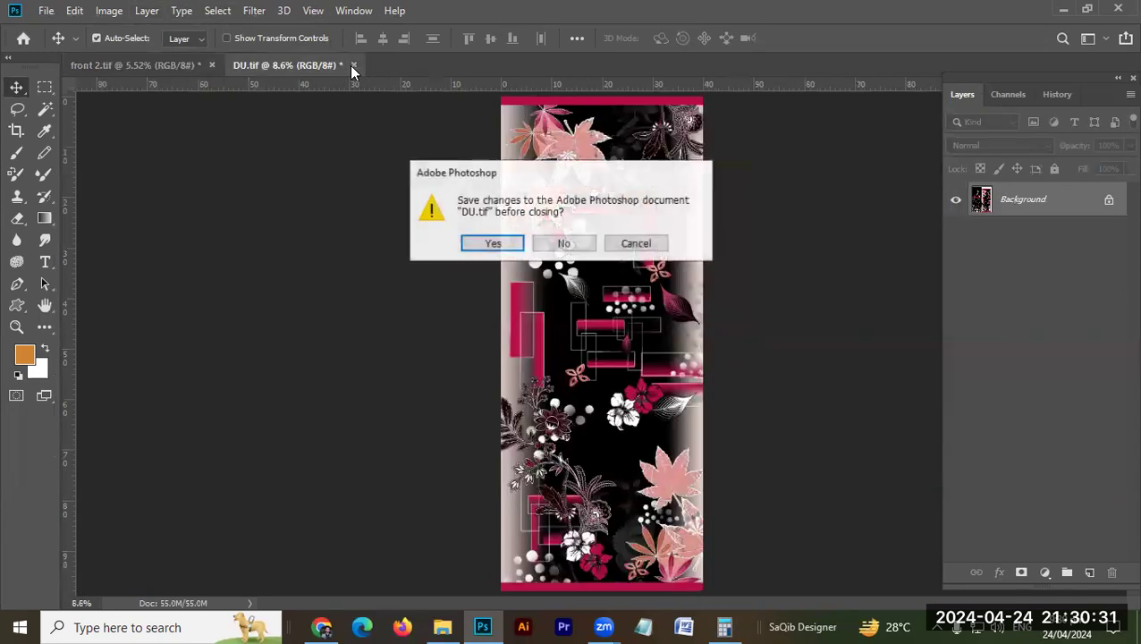
pyautogui.click(577, 243)
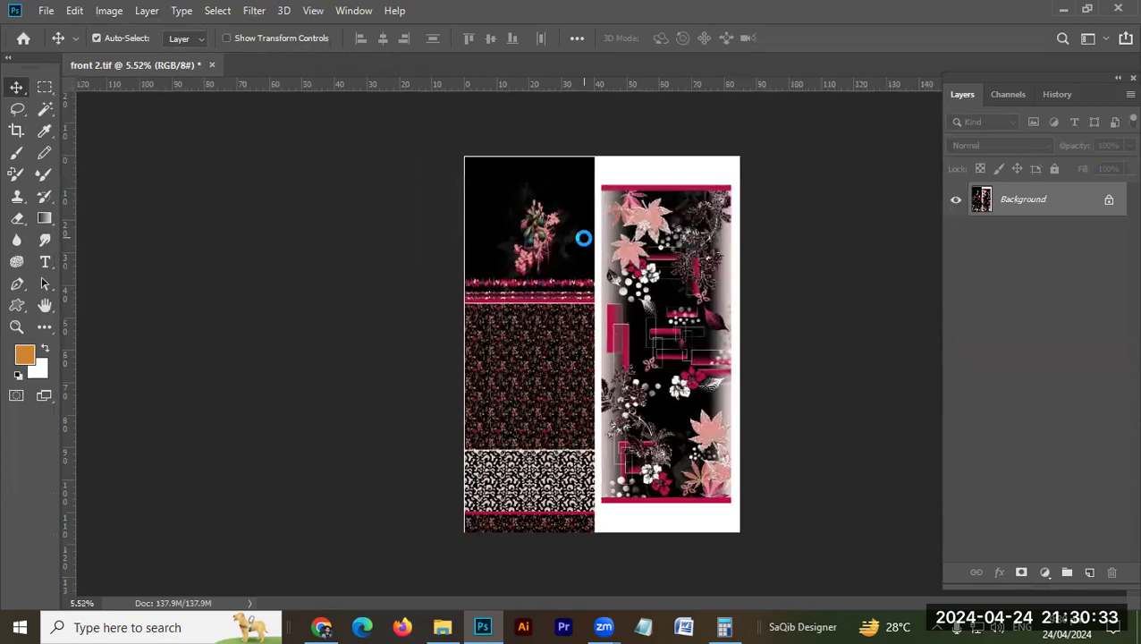
# Step: Save the combined artwork as a JPEG named 1111 in folder 8 with medium quality 5
pyautogui.hotkey('ctrl', 'shift', 's')
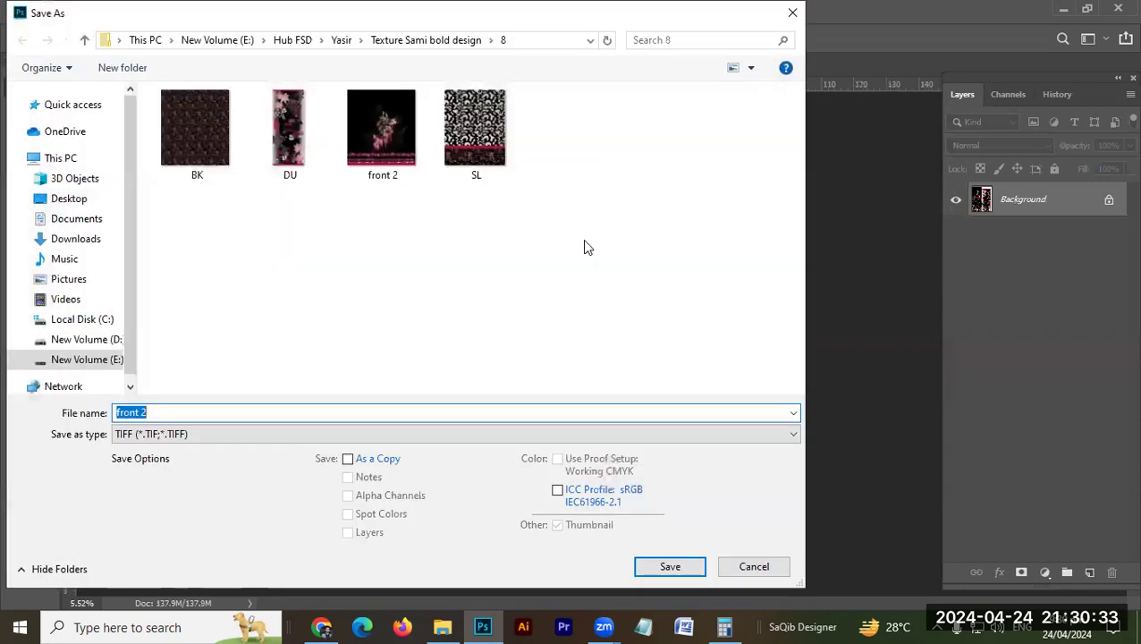
pyautogui.click(456, 438)
pyautogui.press('j')
pyautogui.click(348, 410)
pyautogui.write('1111')
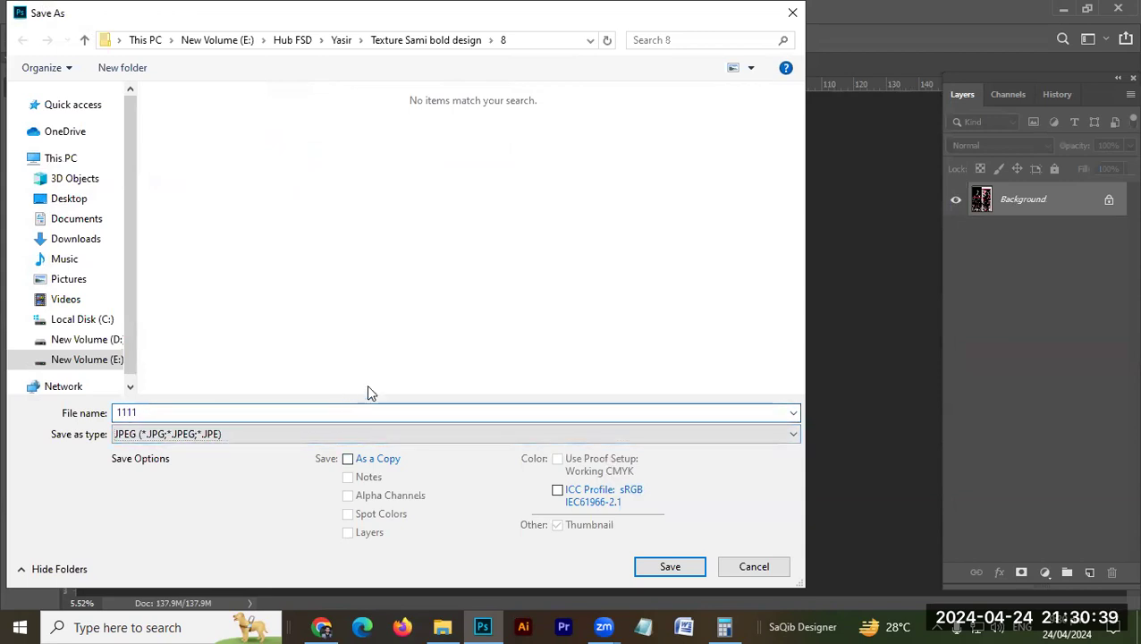
pyautogui.press('Return')
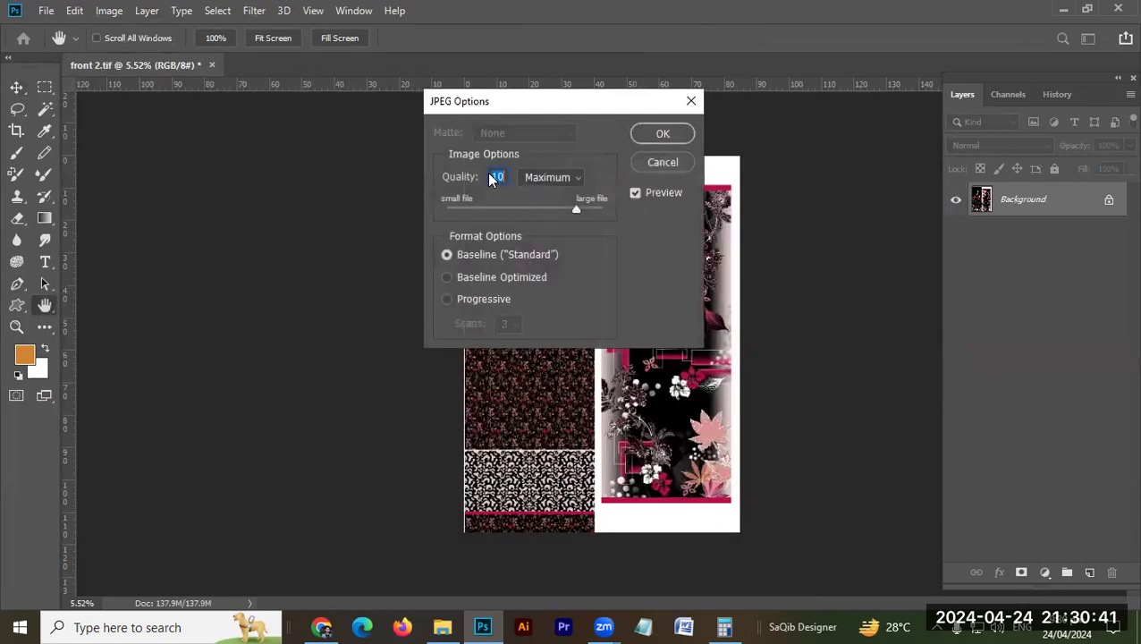
pyautogui.moveTo(547, 205); pyautogui.dragTo(510, 207)
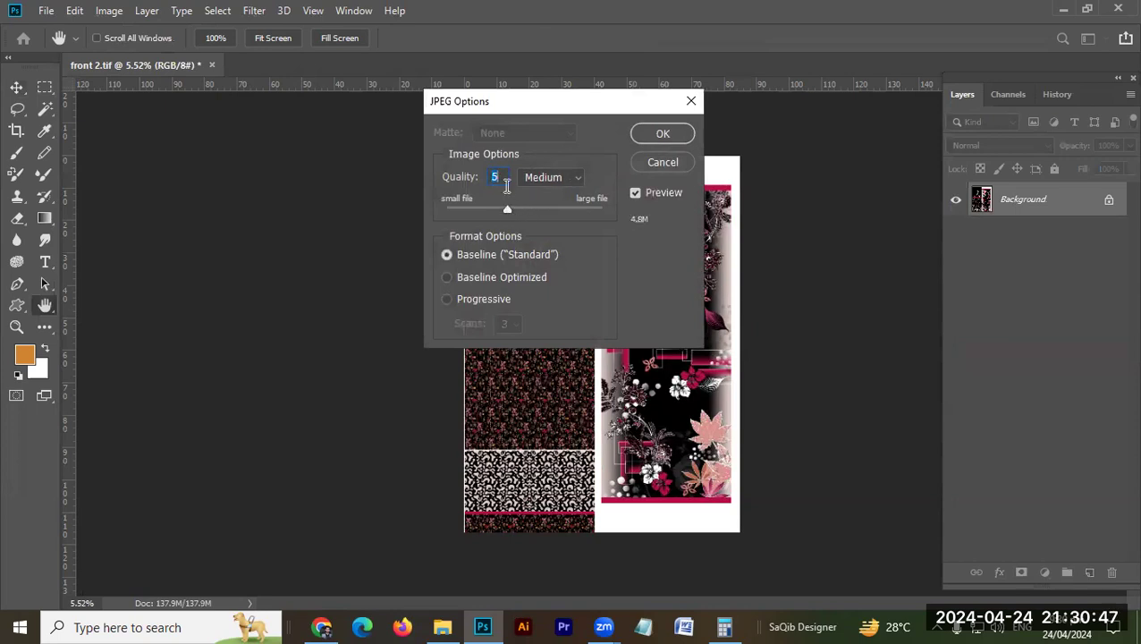
pyautogui.click(667, 133)
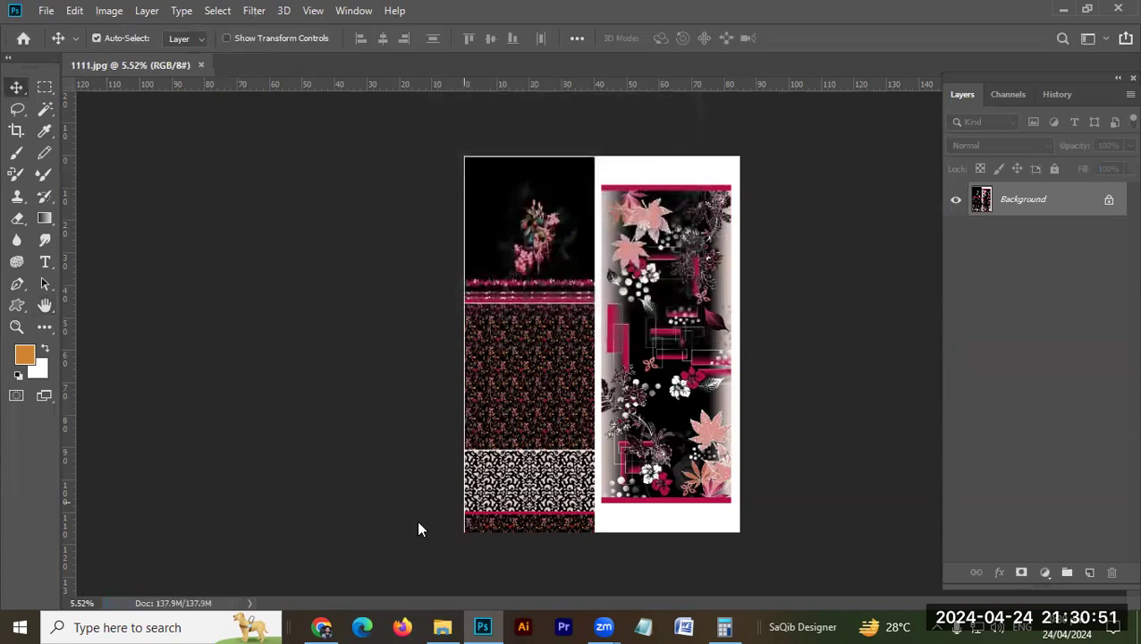
# Step: Switch to File Explorer and view the saved 1111.jpg full size, closing the image viewer when done
pyautogui.hotkey('alt', 'Tab')
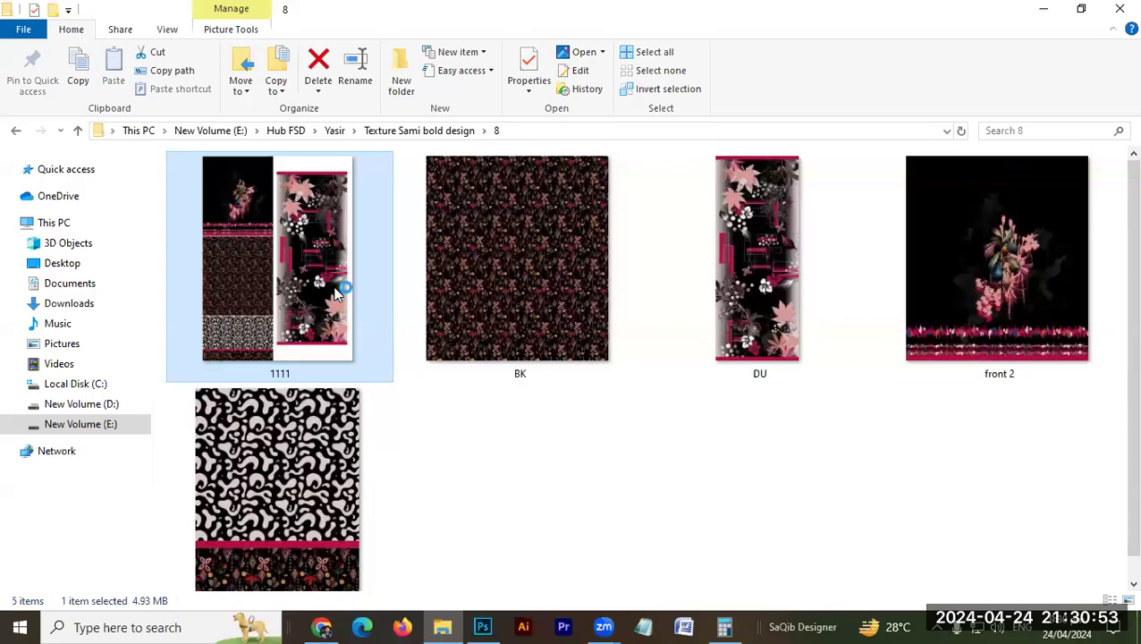
pyautogui.doubleClick(331, 282)
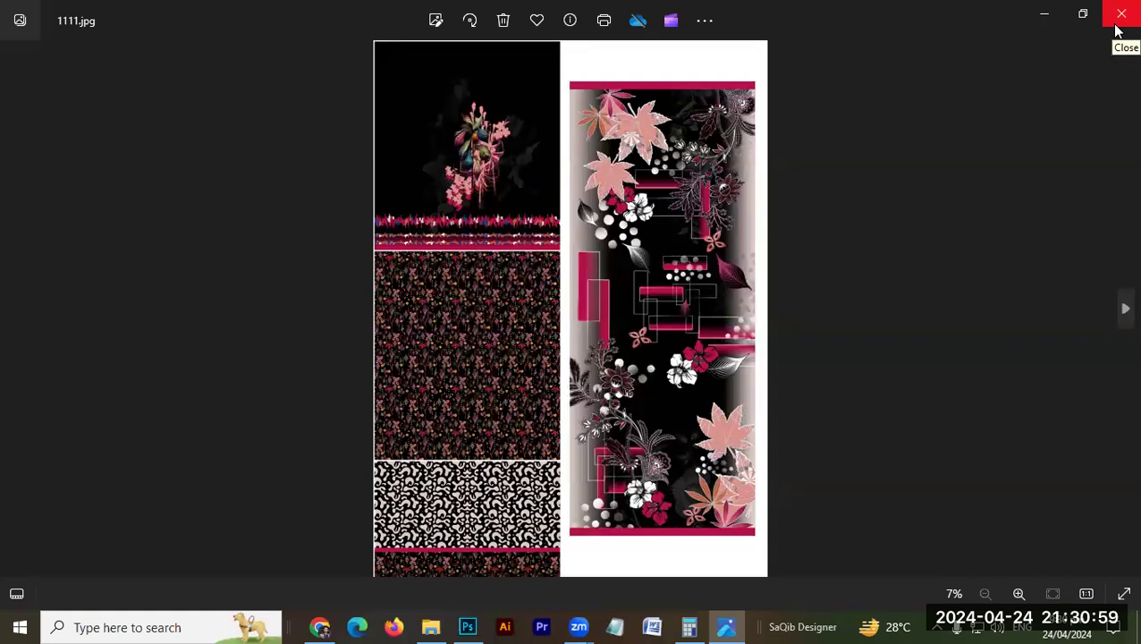
pyautogui.click(1118, 22)
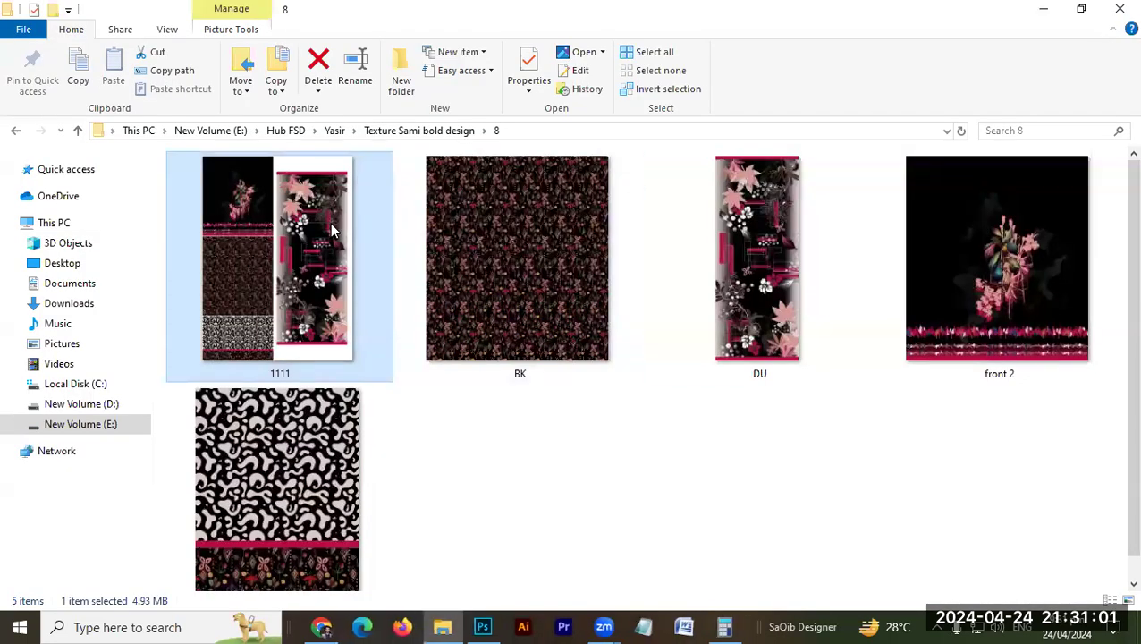
# Step: Make three copies of 1111.jpg in folder 8, cancelling any interrupted copy actions
pyautogui.hotkey('ctrl', 'c')
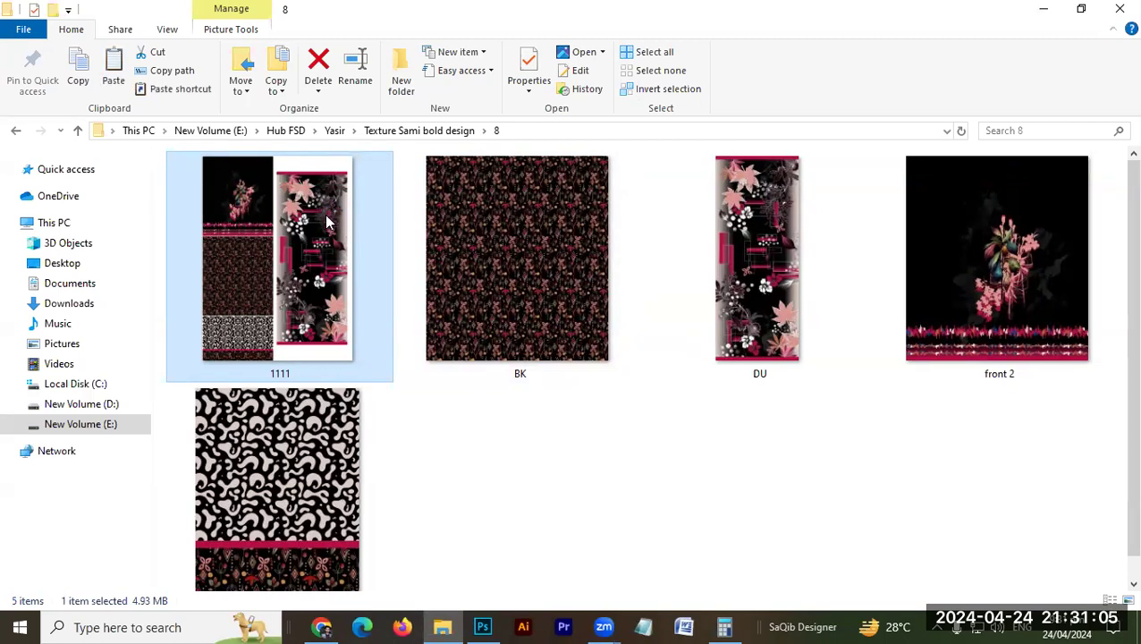
pyautogui.hotkey('ctrl', 'v')
pyautogui.hotkey('ctrl', 'v')
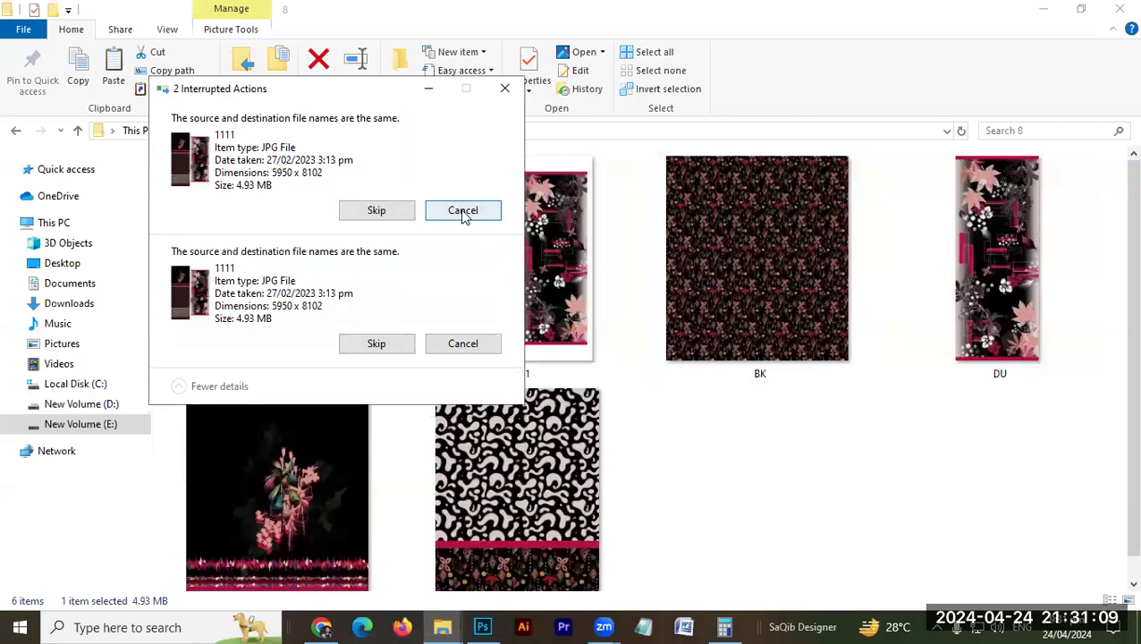
pyautogui.click(463, 217)
pyautogui.click(505, 91)
pyautogui.click(493, 268)
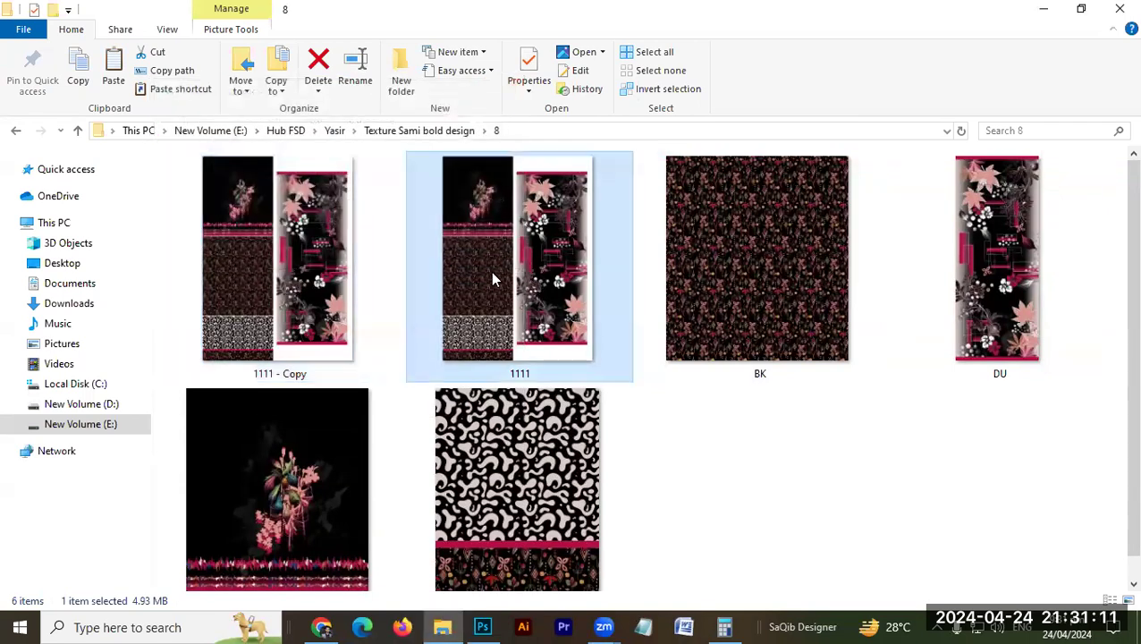
pyautogui.click(318, 295)
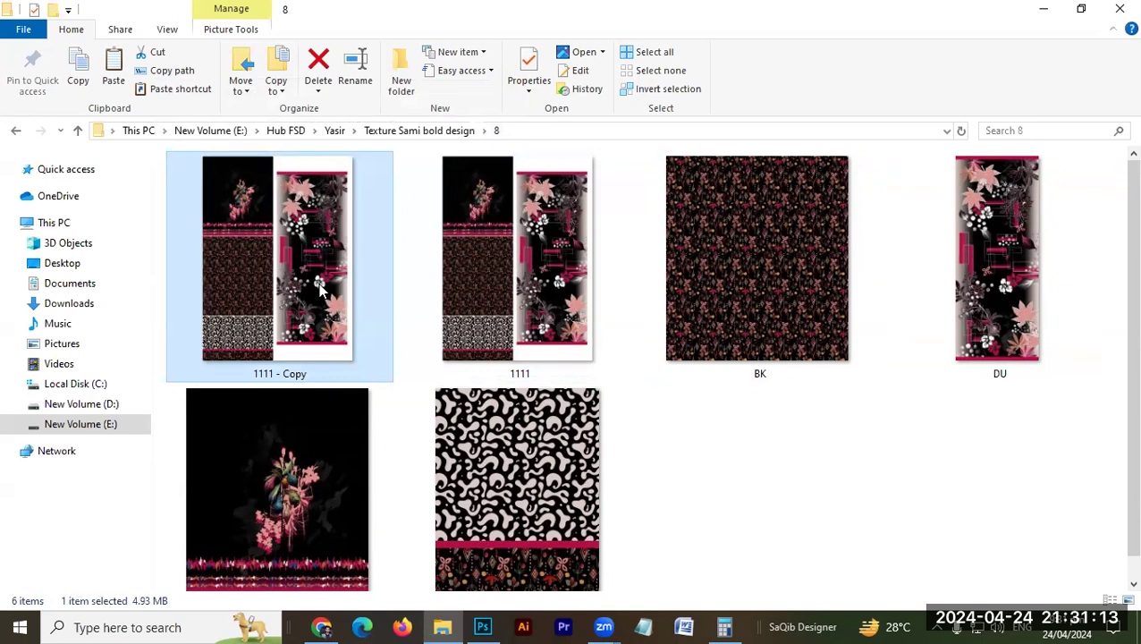
pyautogui.hotkey('ctrl', 'v')
pyautogui.hotkey('ctrl', 'v')
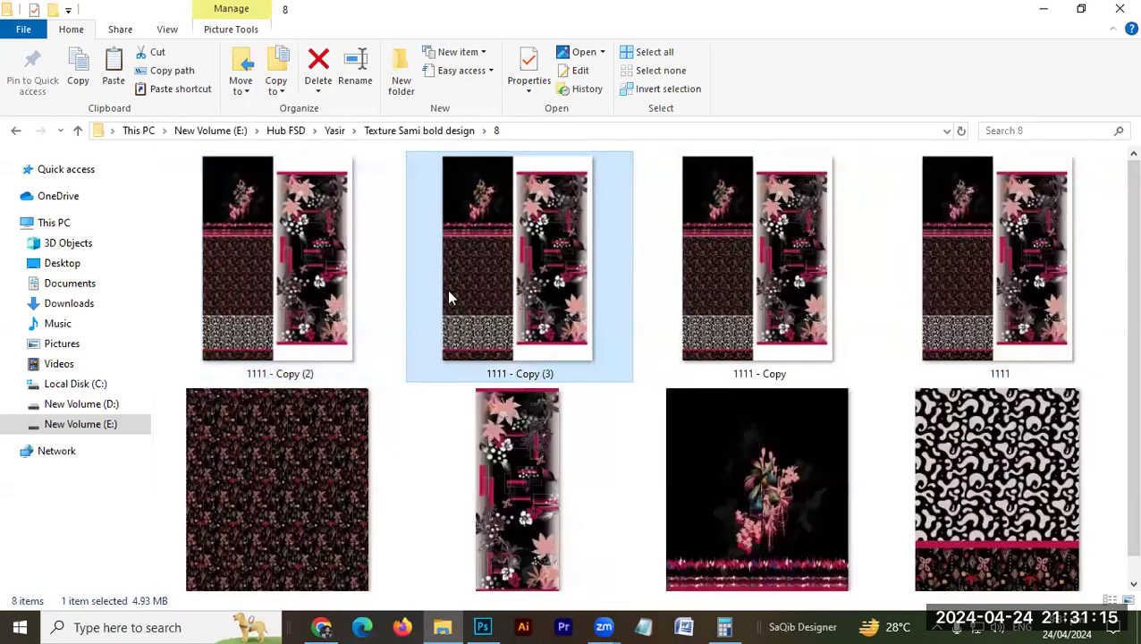
# Step: Select 1111.jpg and its three copies and open all four together in Photoshop
pyautogui.click(240, 304)
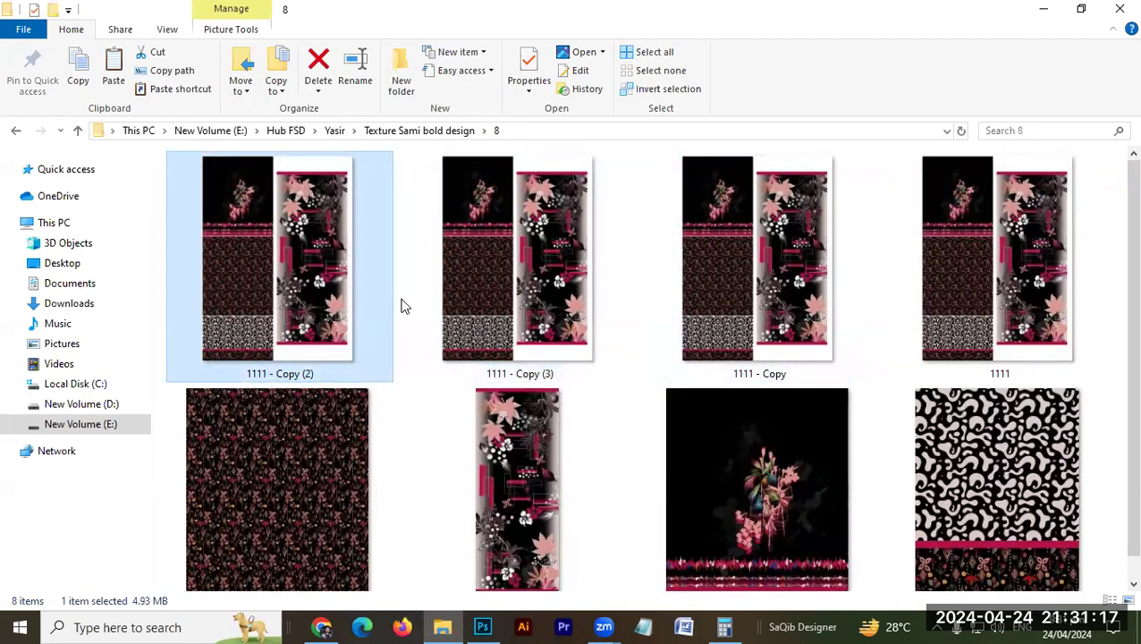
pyautogui.keyDown('shift'); pyautogui.click(1002, 297); pyautogui.keyUp('shift')
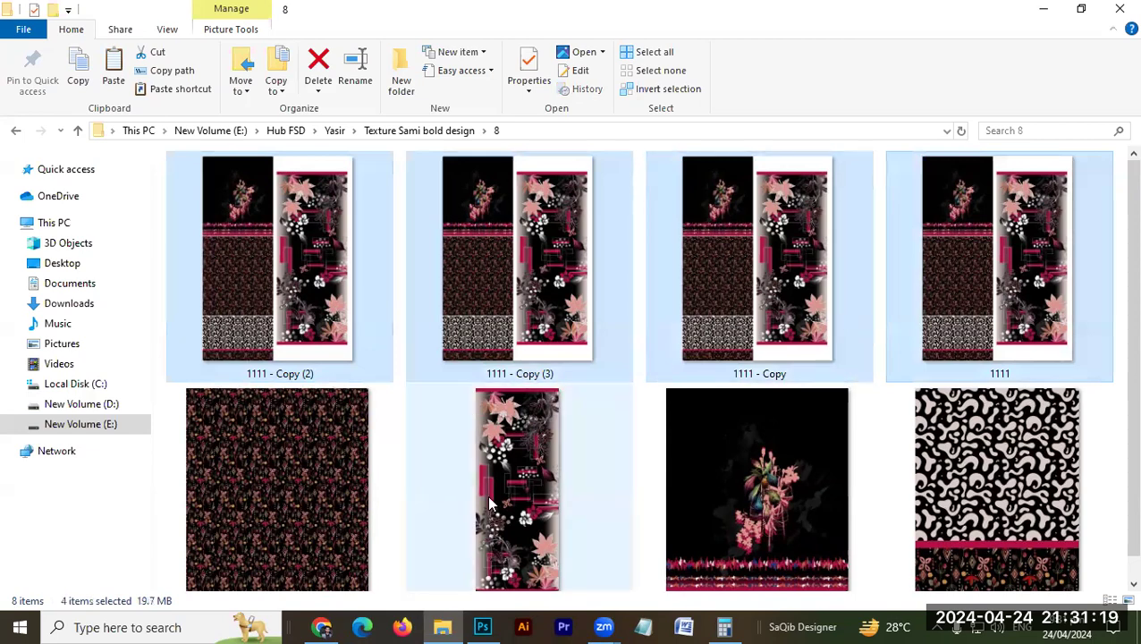
pyautogui.click(484, 627)
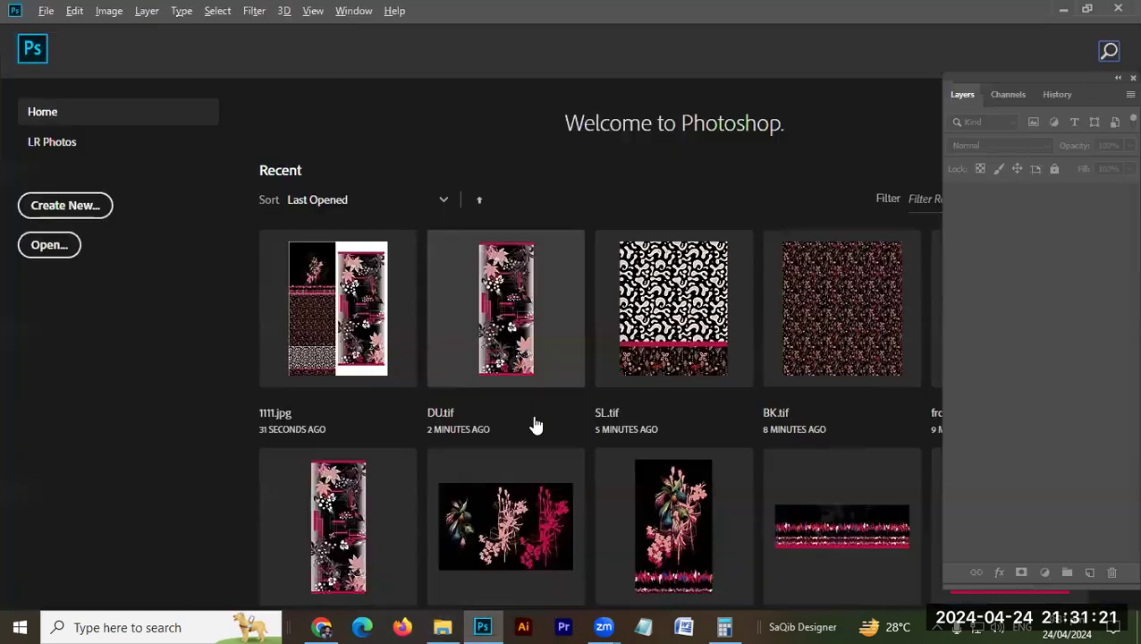
pyautogui.hotkey('alt', 'Tab')
pyautogui.moveTo(321, 275); pyautogui.dragTo(436, 279)
pyautogui.hotkey('alt', 'Tab')
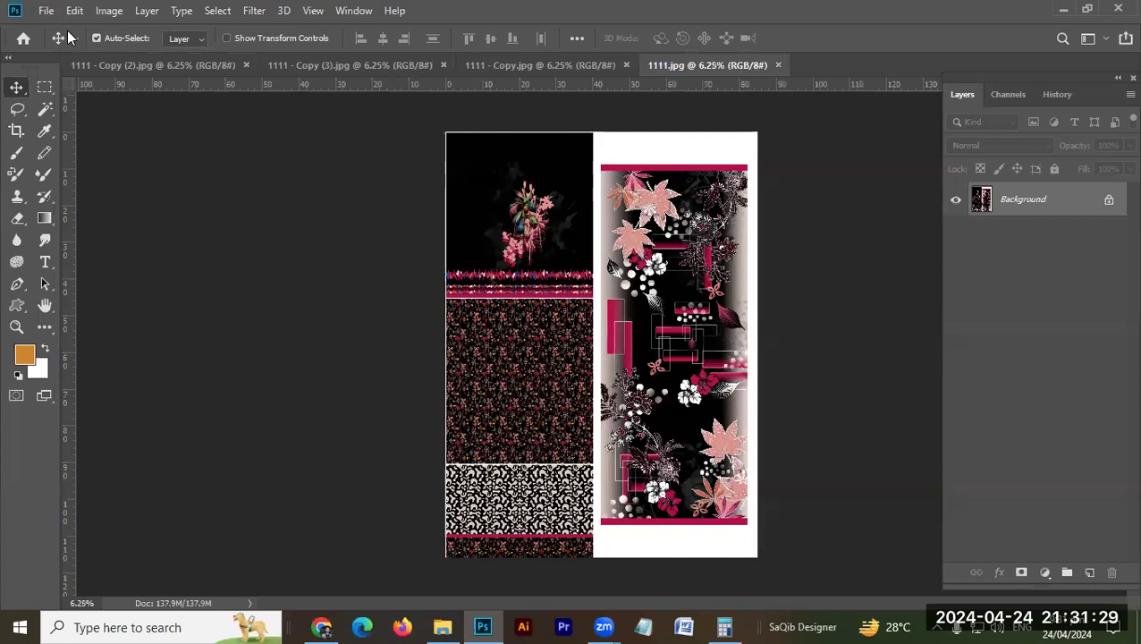
# Step: Set up a multi-page PDF presentation from all open files, proceed as far as choosing where to save it, and cancel it
pyautogui.click(46, 12)
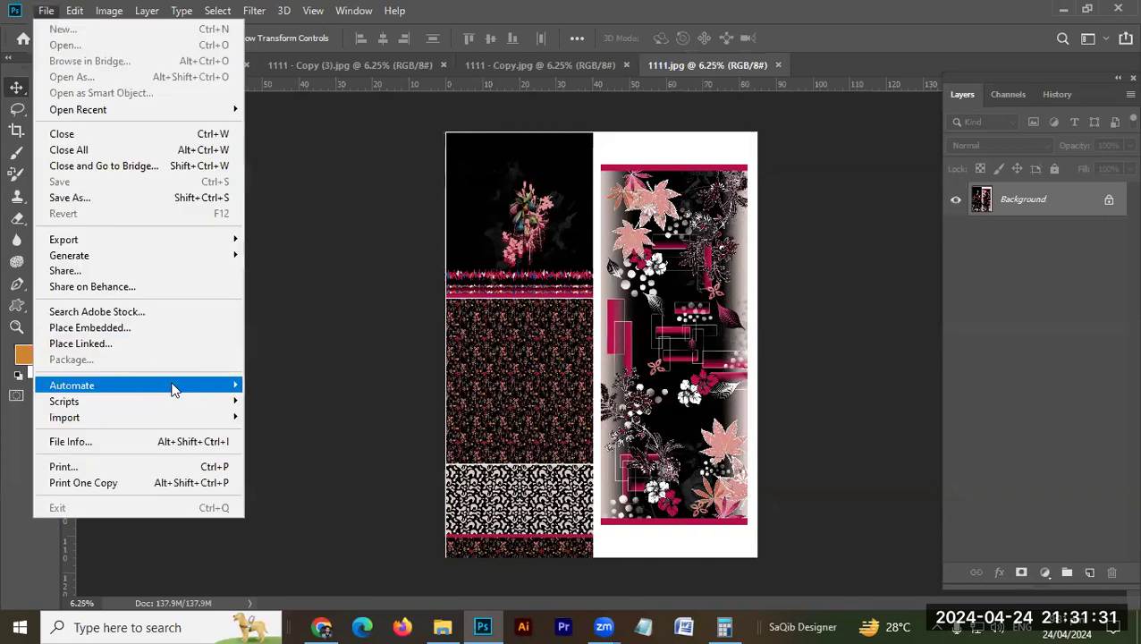
pyautogui.moveTo(174, 389)
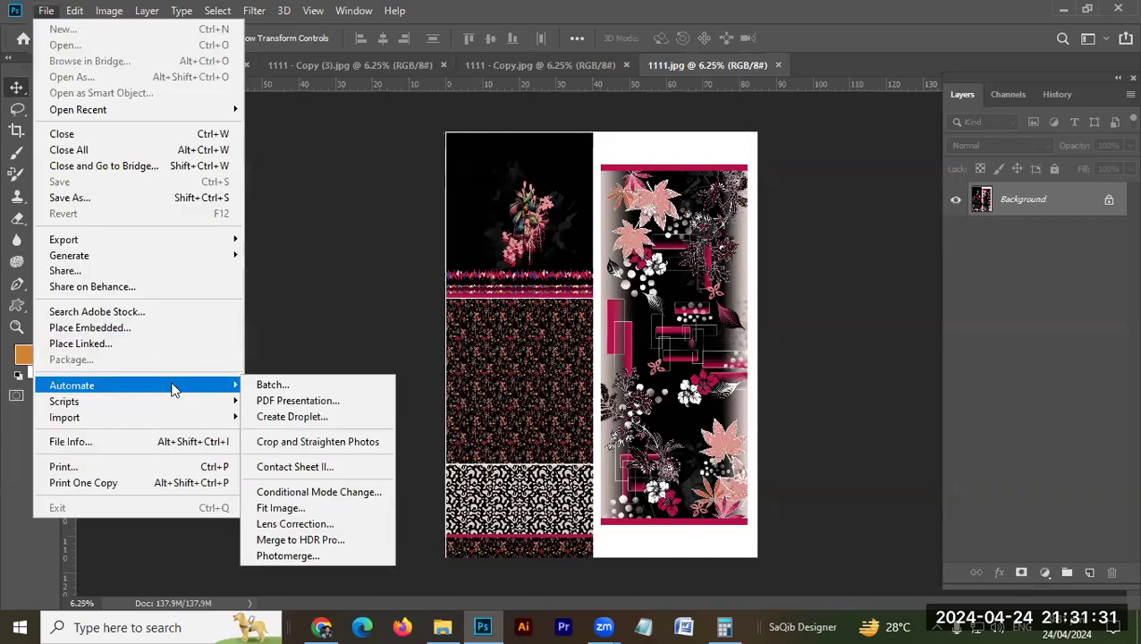
pyautogui.click(308, 404)
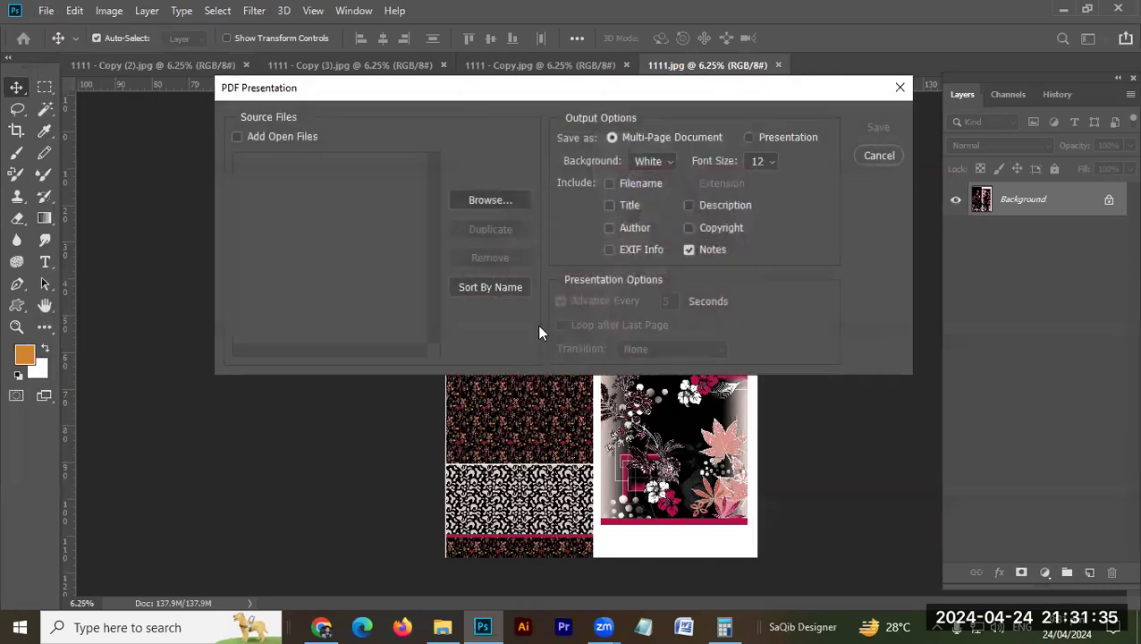
pyautogui.click(276, 140)
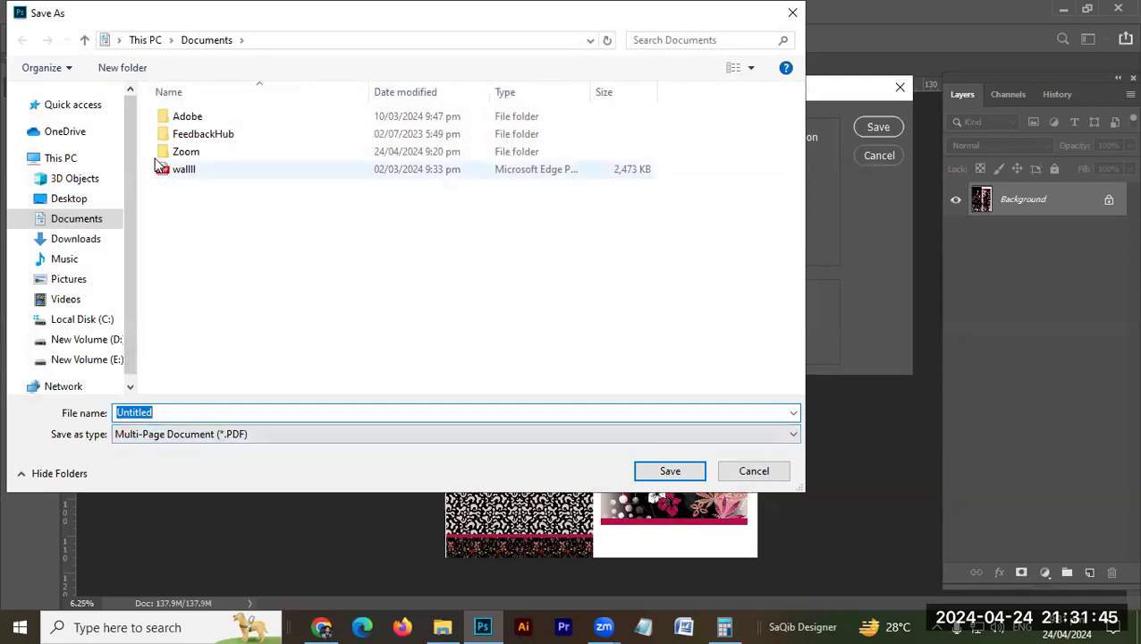
pyautogui.click(743, 474)
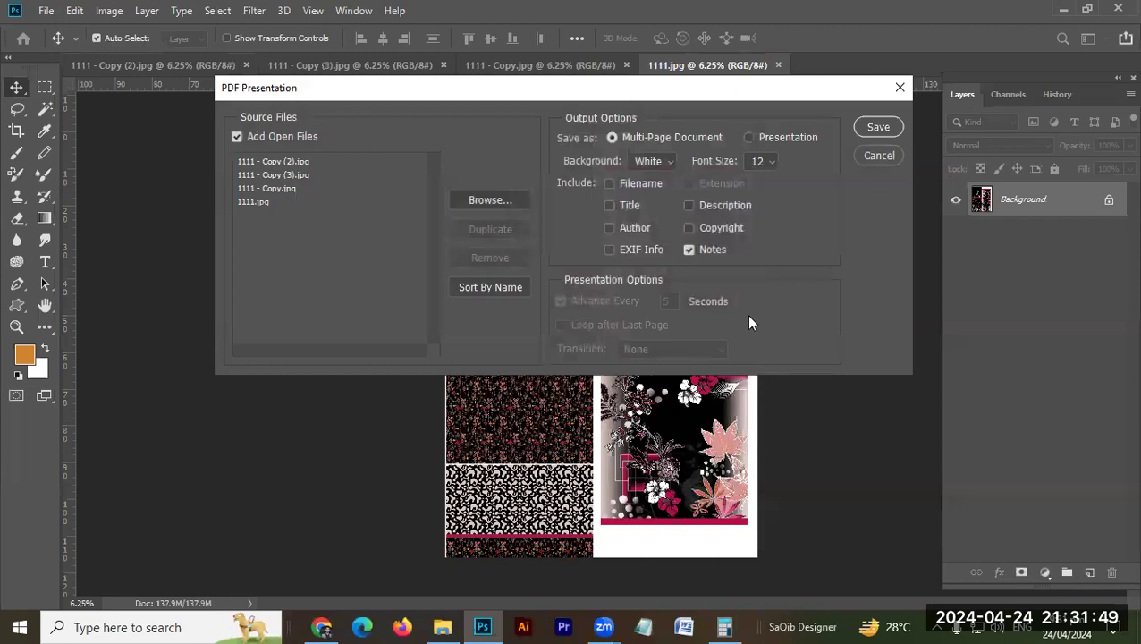
pyautogui.click(858, 155)
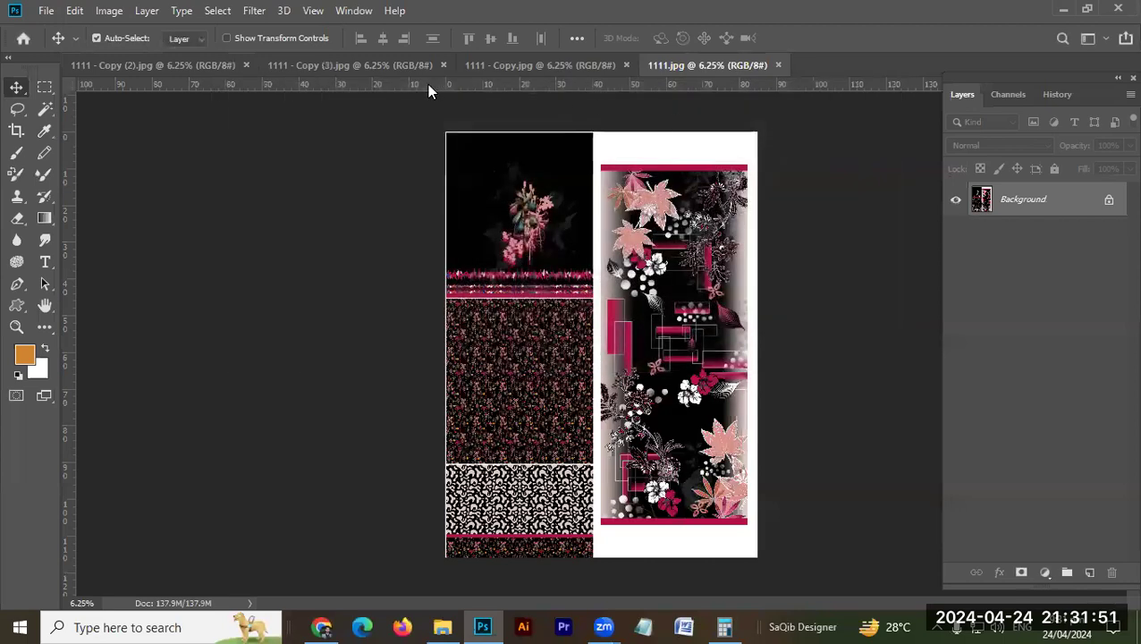
# Step: Close all open documents, switch to File Explorer and delete the three copies of 1111.jpg from folder 8, keeping the original
pyautogui.hotkey('ctrl', 'alt', 'w')
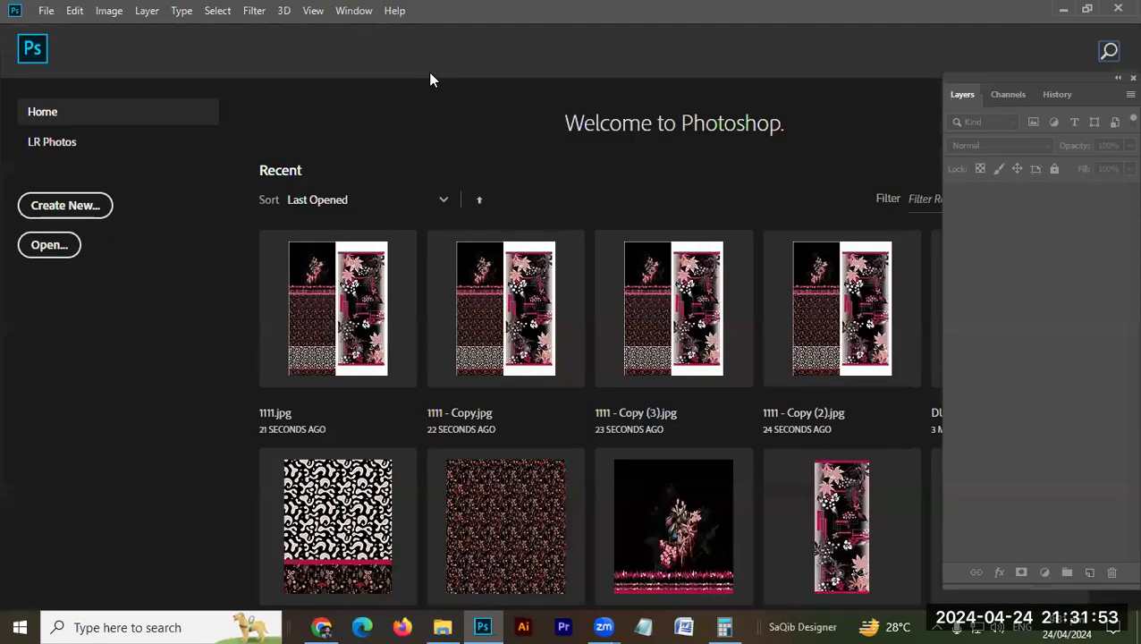
pyautogui.click(427, 626)
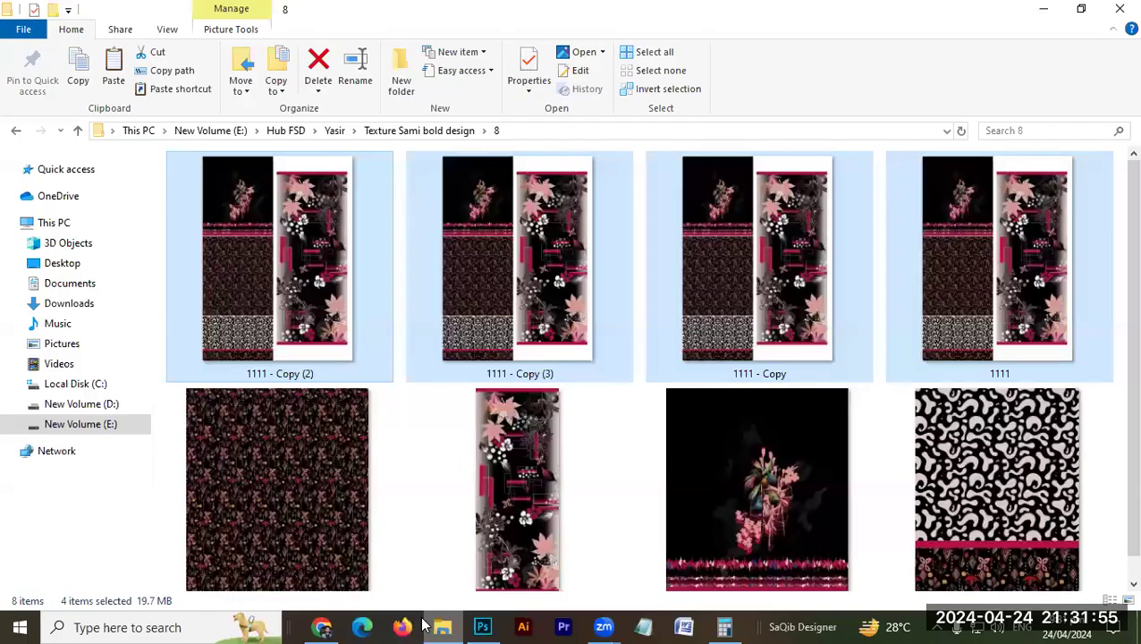
pyautogui.keyDown('ctrl'); pyautogui.click(959, 314); pyautogui.keyUp('ctrl')
pyautogui.press('Delete')
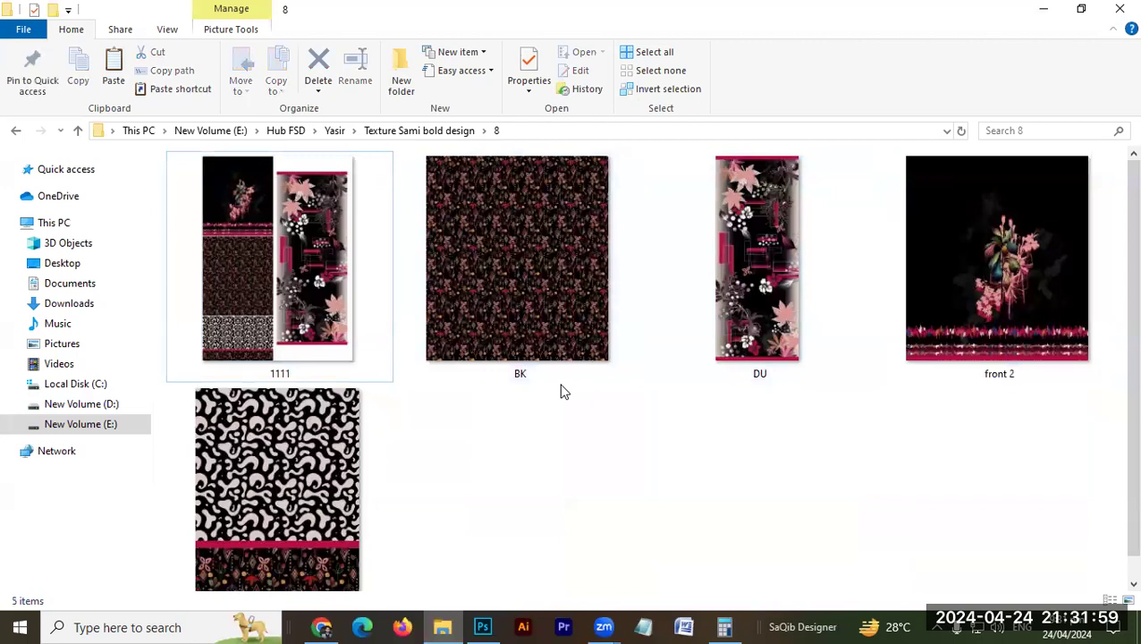